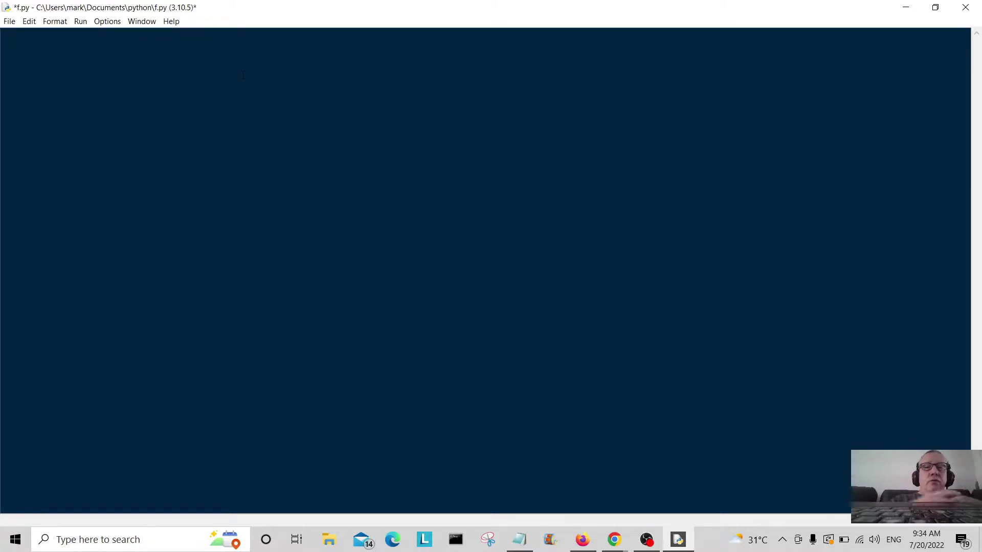
text(jobe)
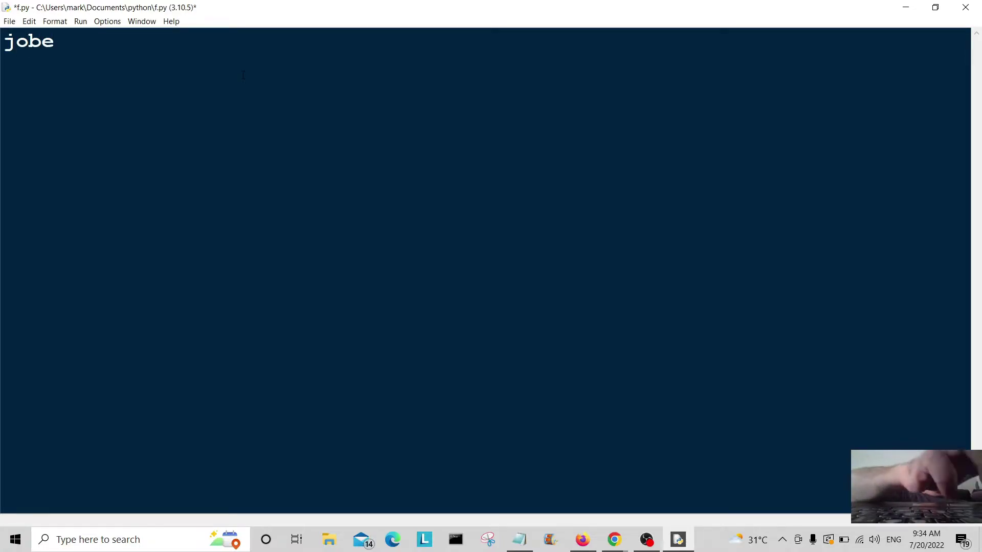
Write jobs = ["baker","butcher","vet"] as line 1, fixing a stray letter along the way.
key(BackSpace)
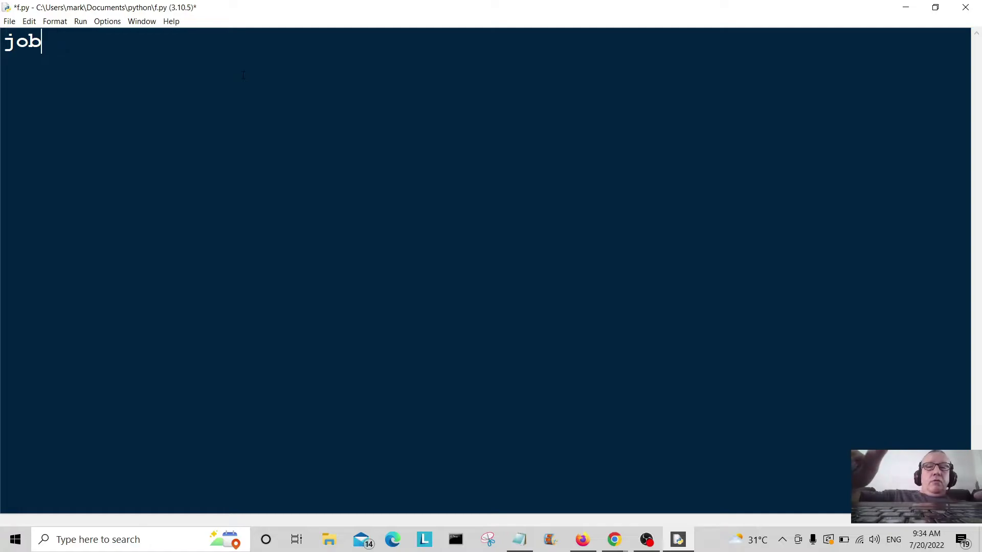
text(s = )
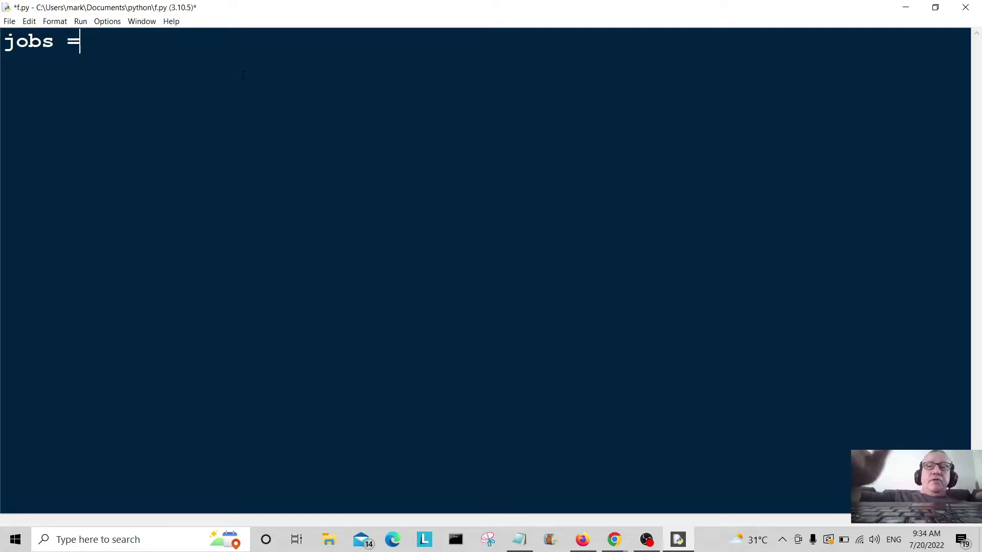
text([)
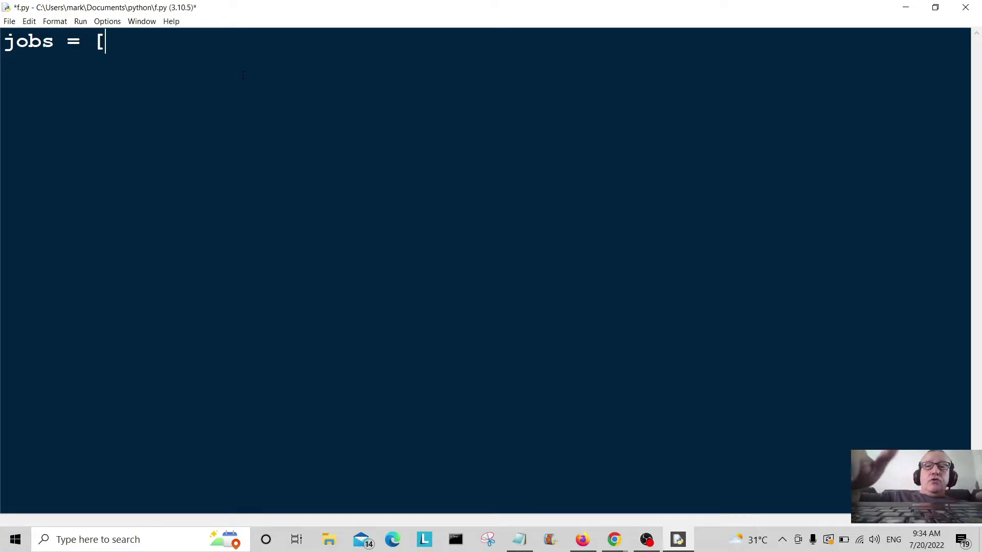
text("ba)
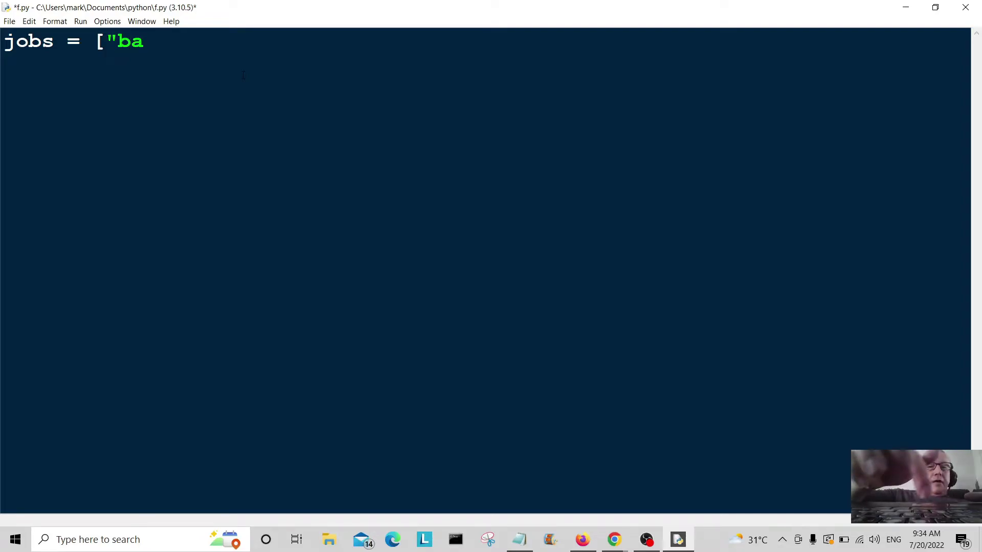
text(ker",)
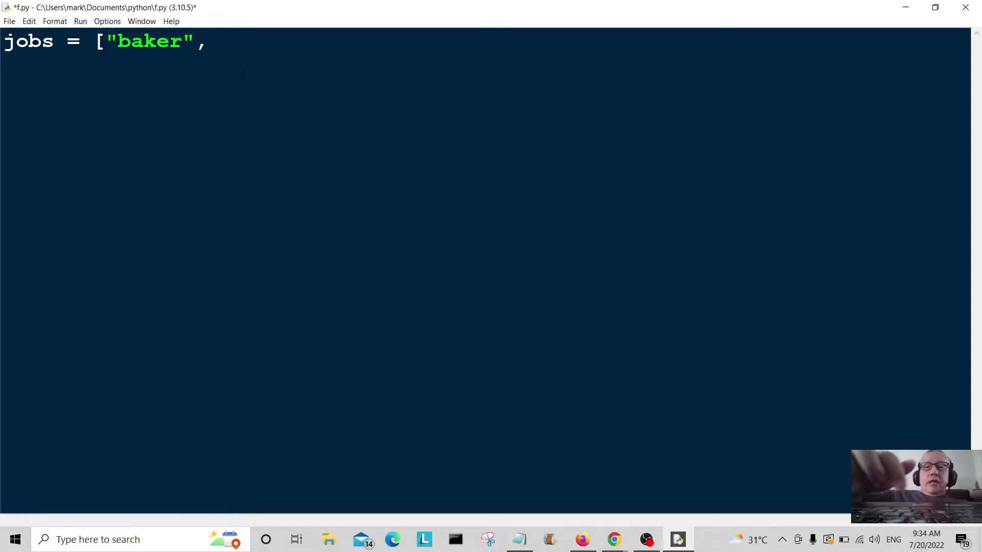
text(")
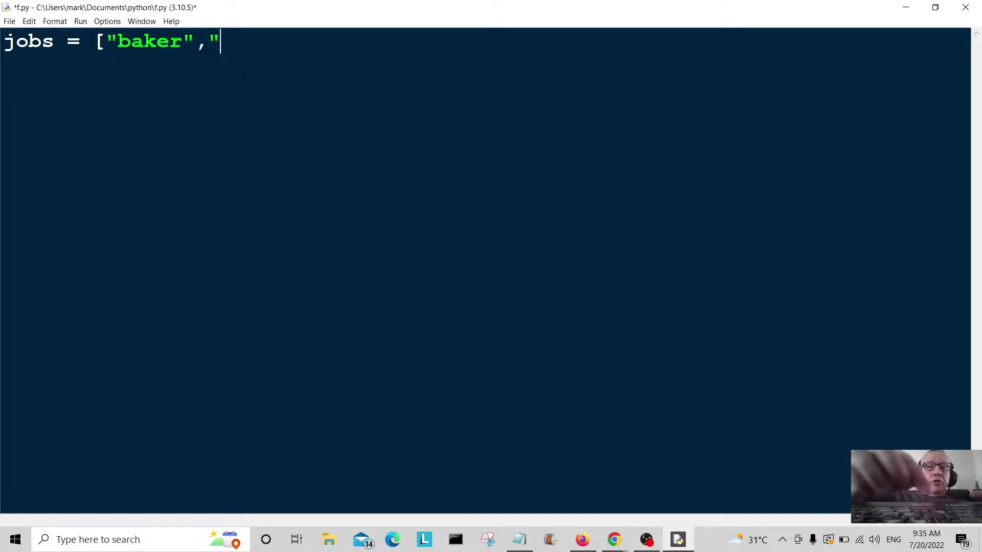
text(butche)
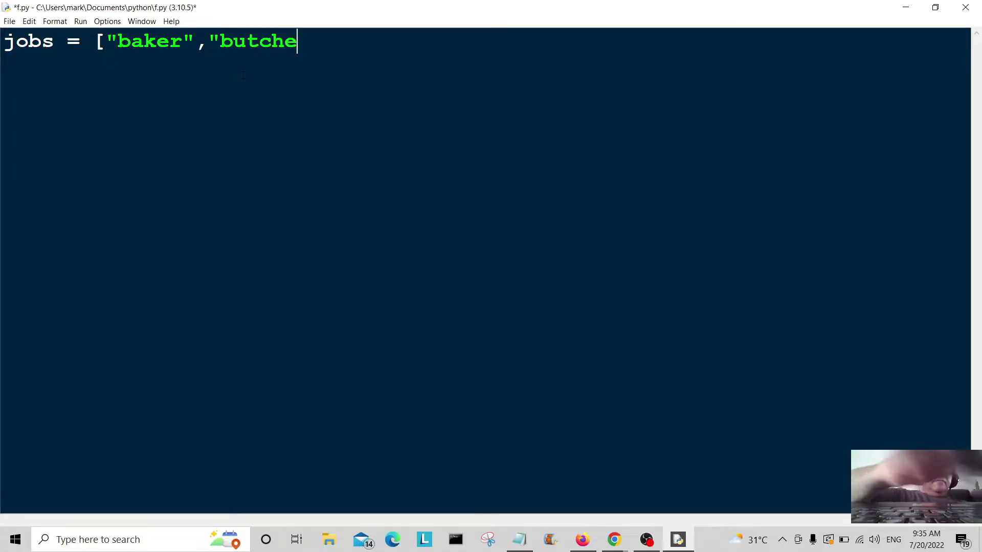
text(r",)
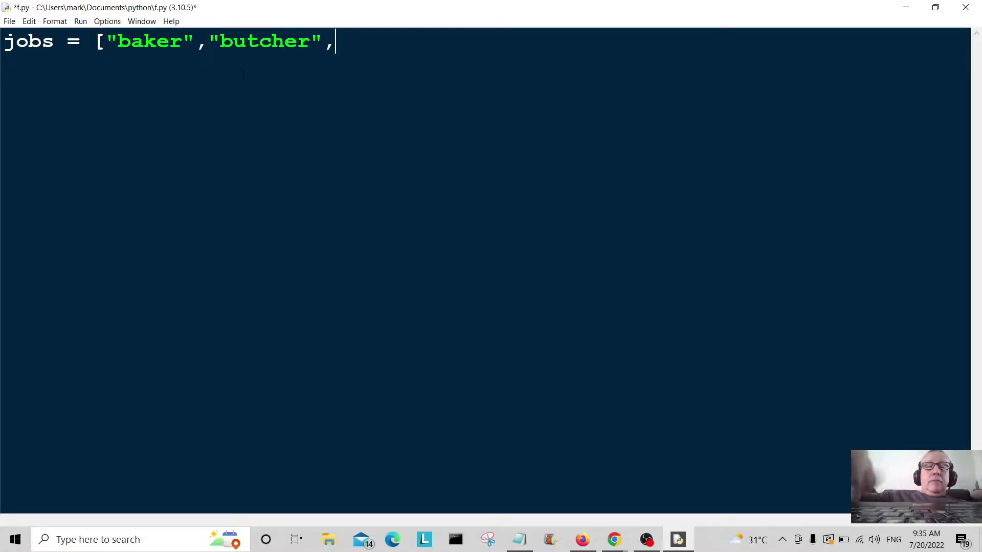
text("ve)
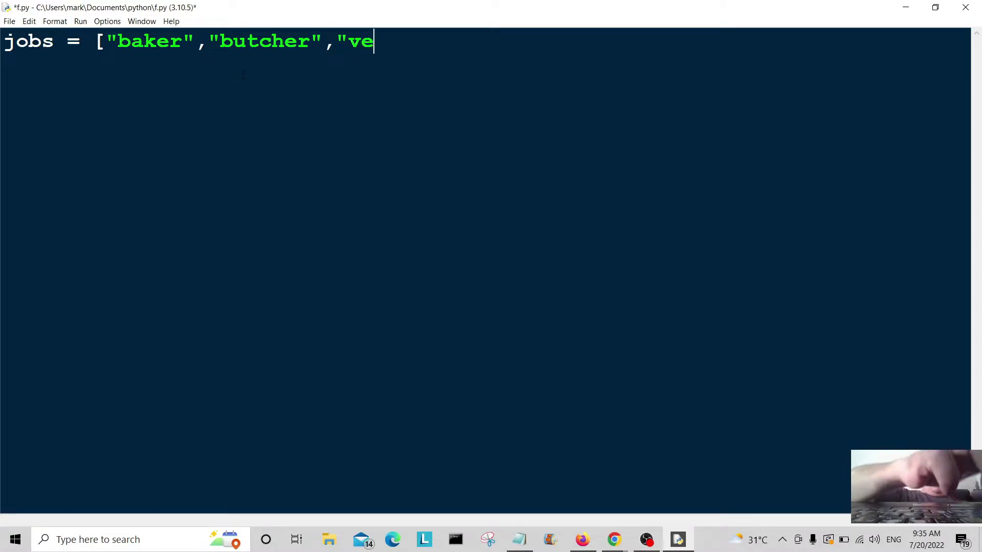
text(t"])
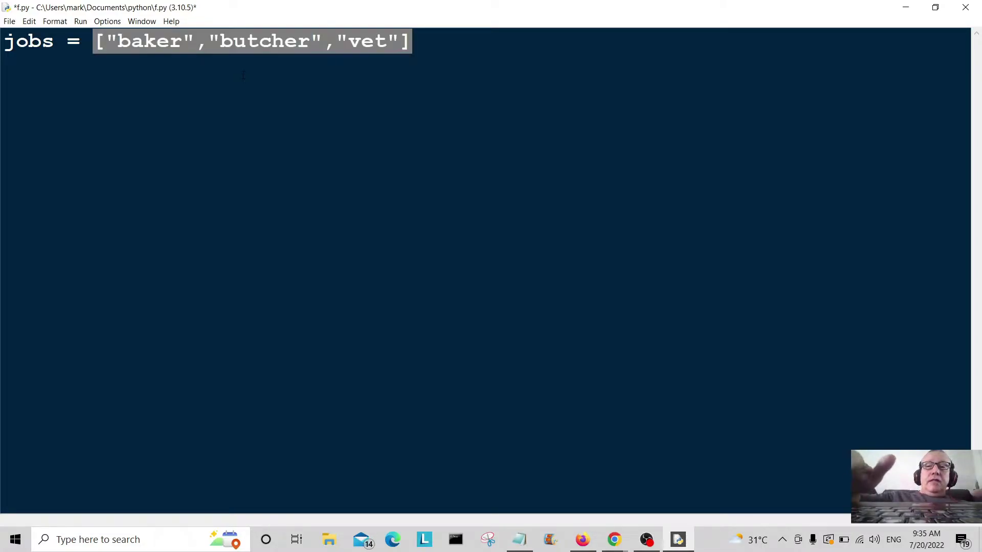
key(Return)
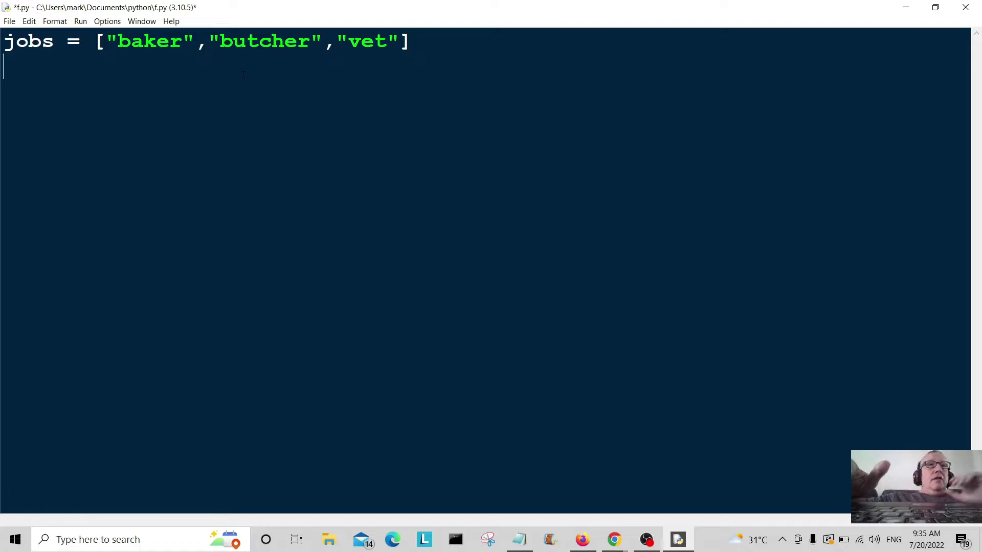
Write for job in jobs: with an if job == "vet": branch printing job.upper().
key(Return)
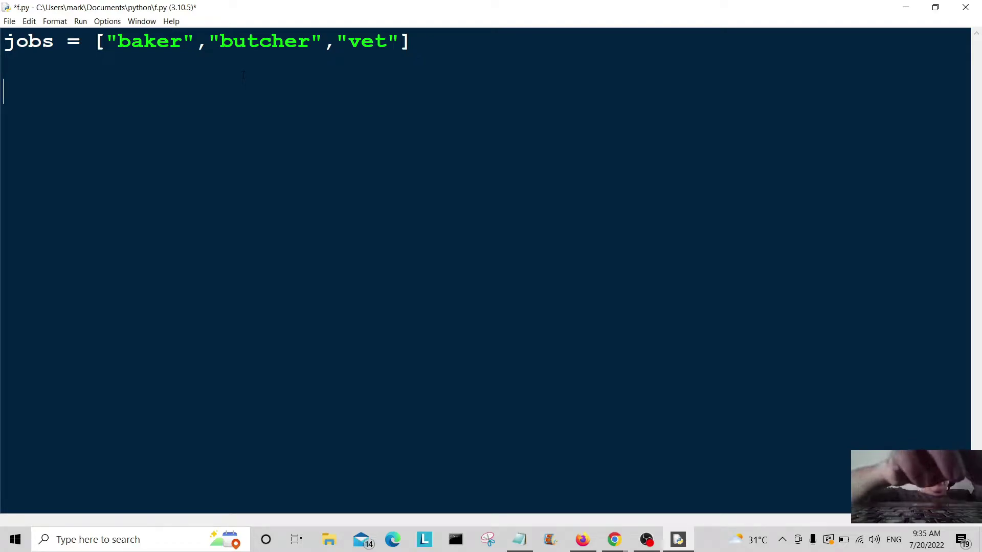
text(for )
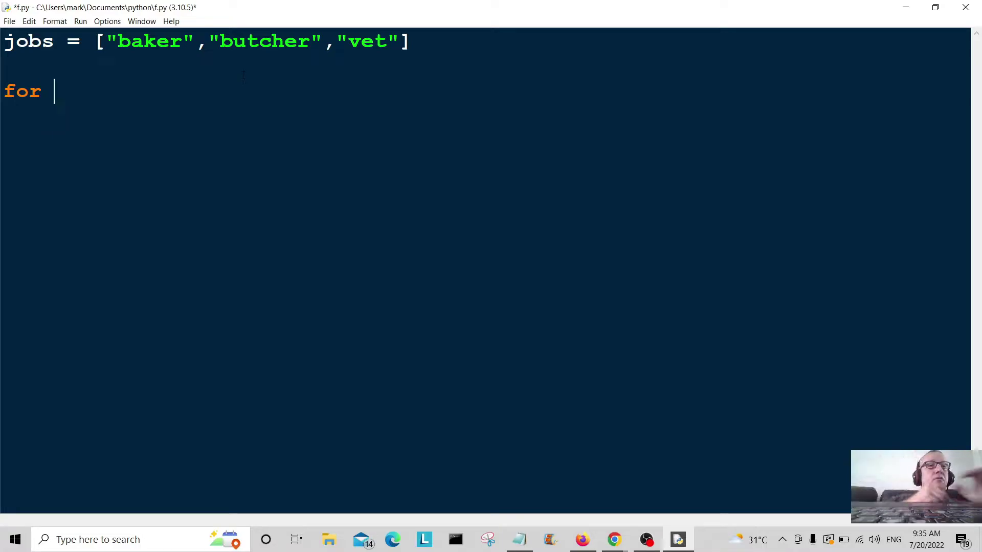
text(j)
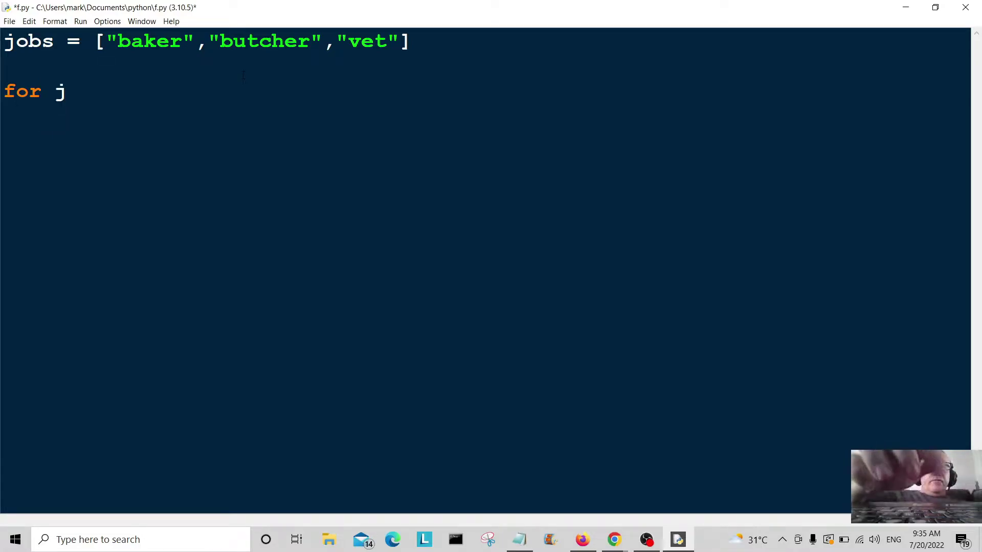
text(ob)
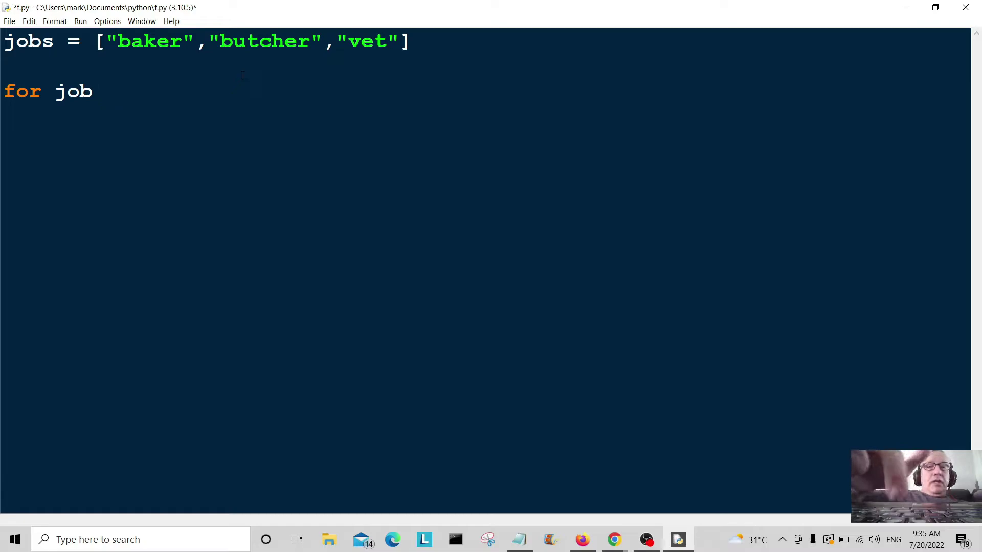
text( in job)
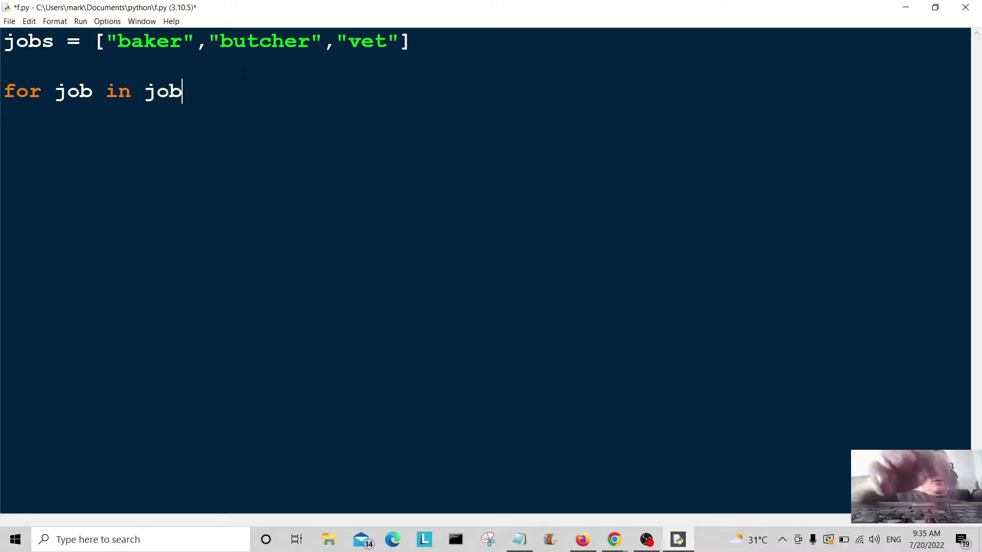
text(s:)
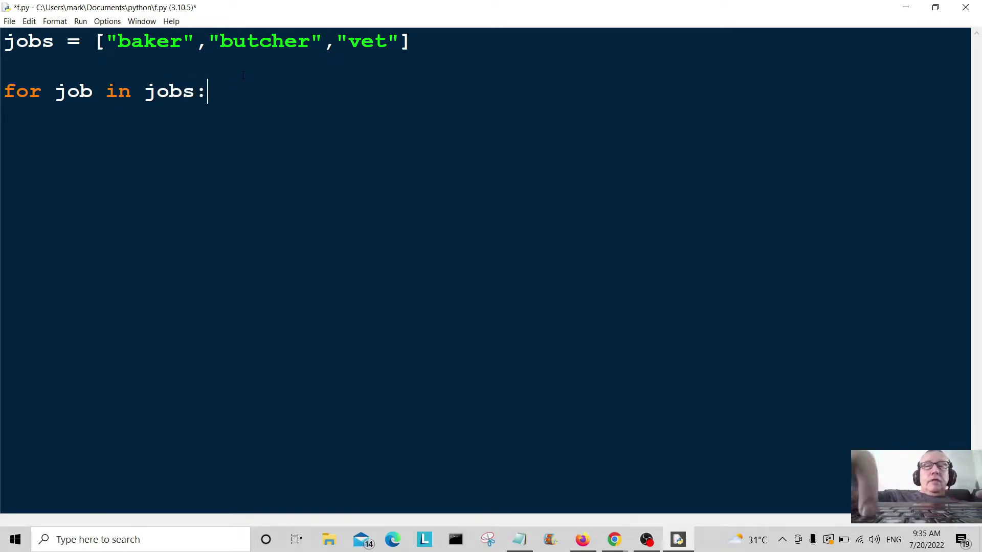
key(Return)
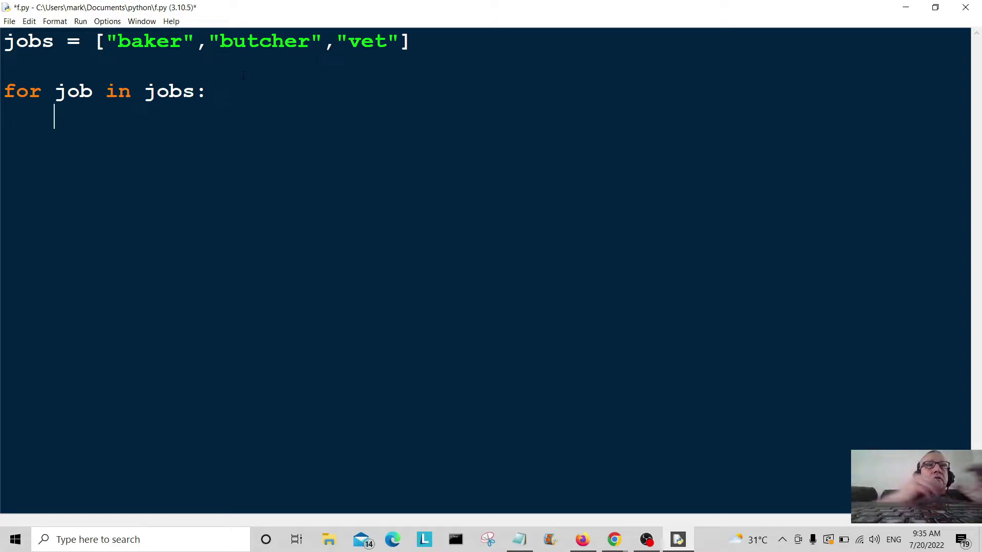
text(if )
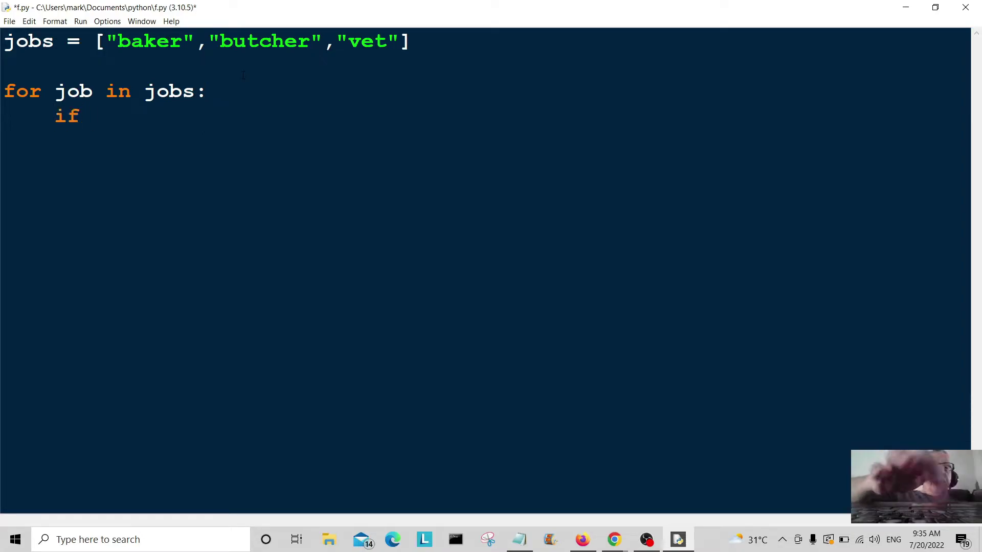
text(job )
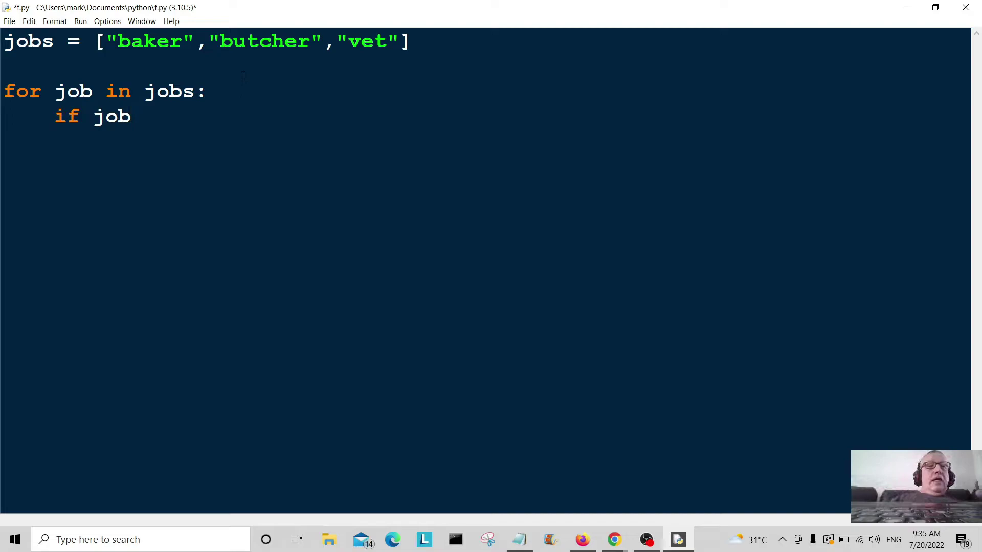
text(== )
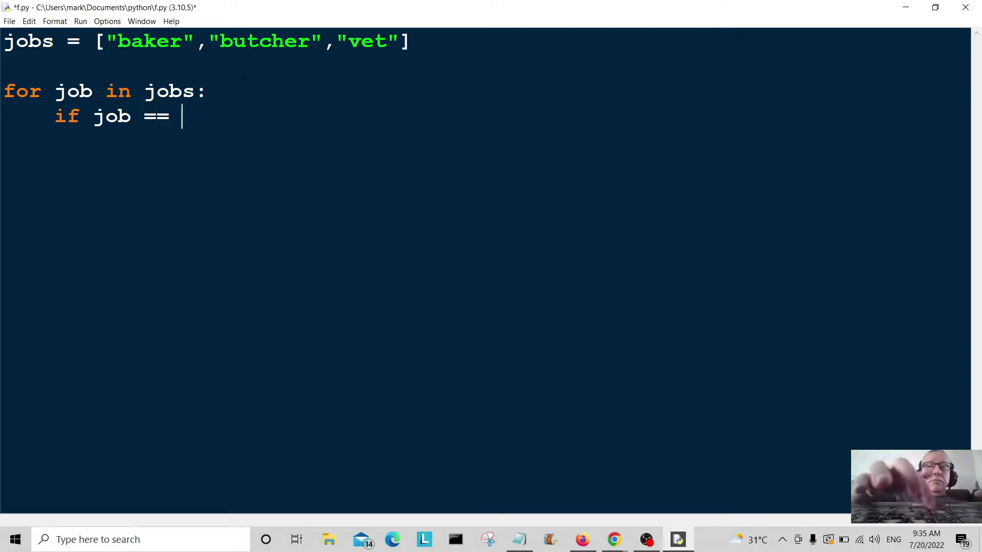
text("ve)
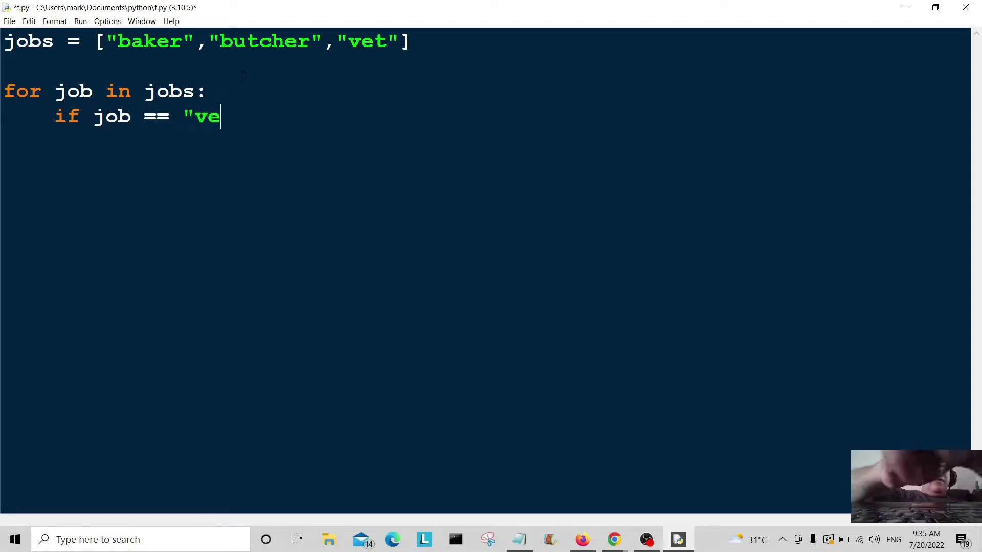
text(t)
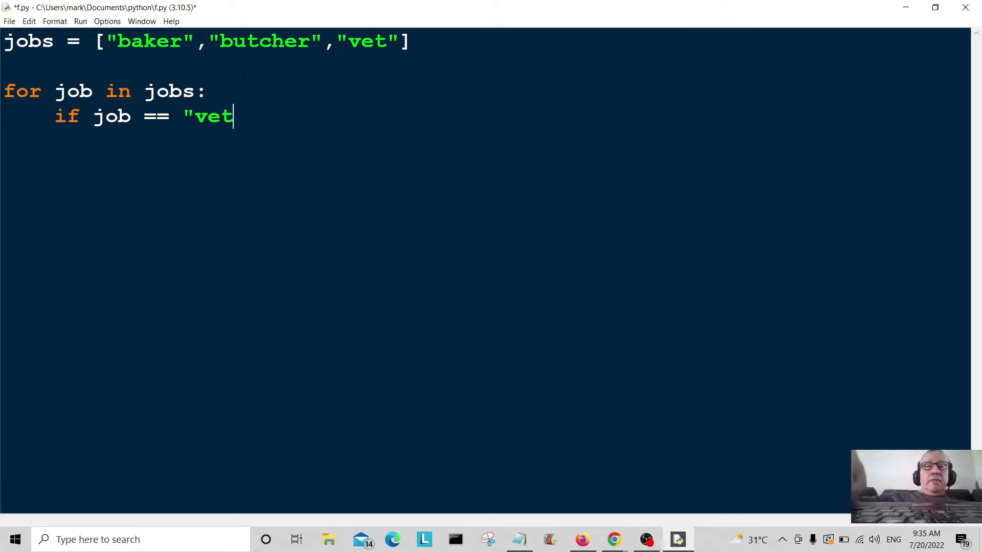
text(":         )
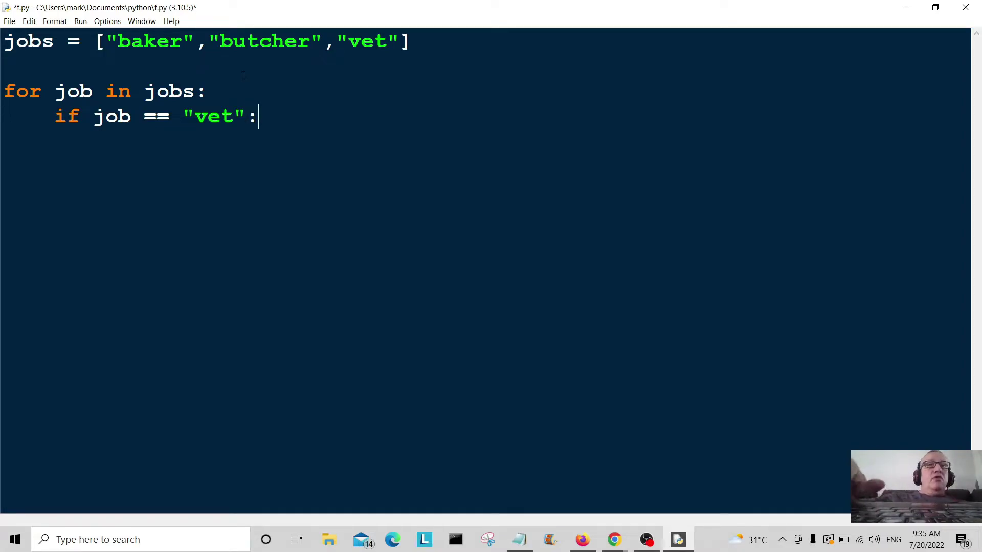
text(p)
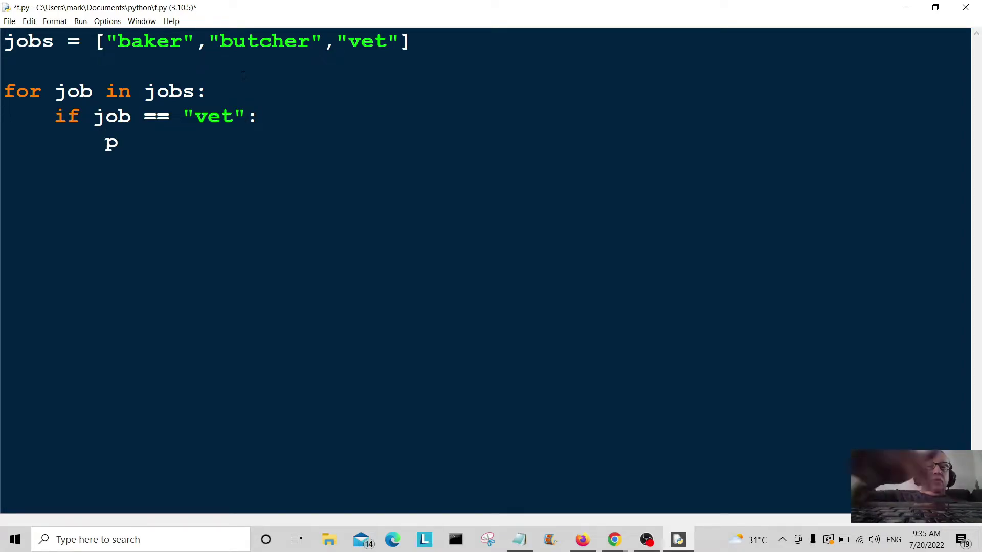
text(rint)
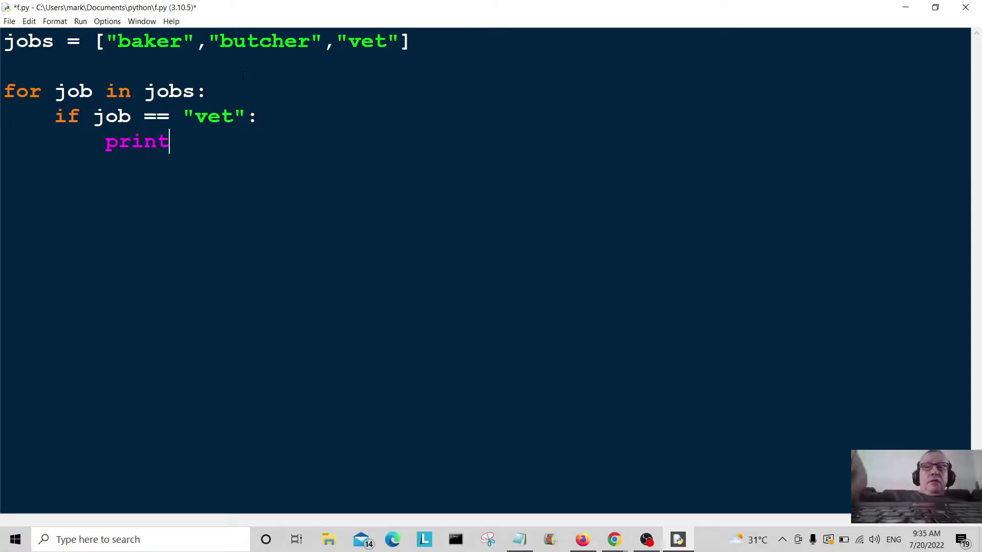
text((j)
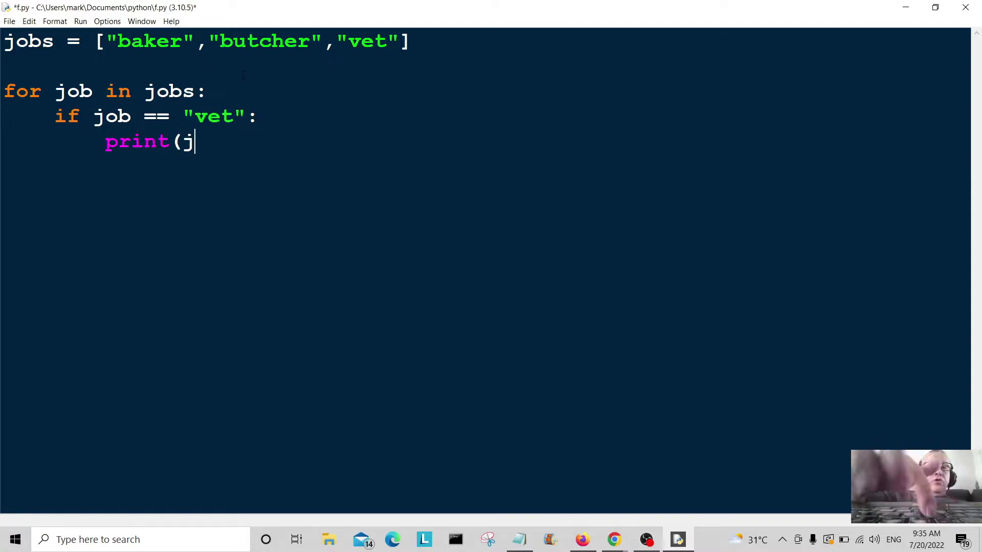
text(ob.)
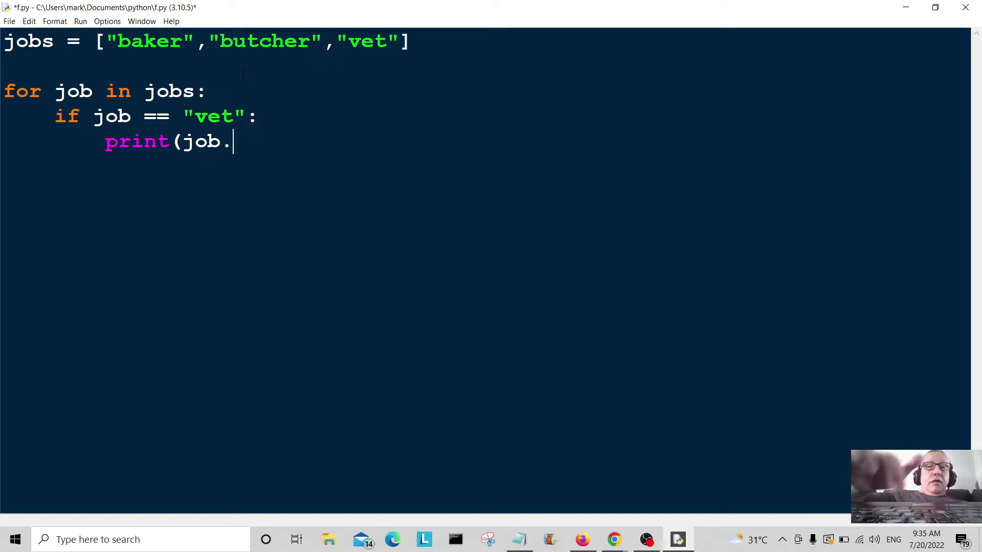
text(upper)
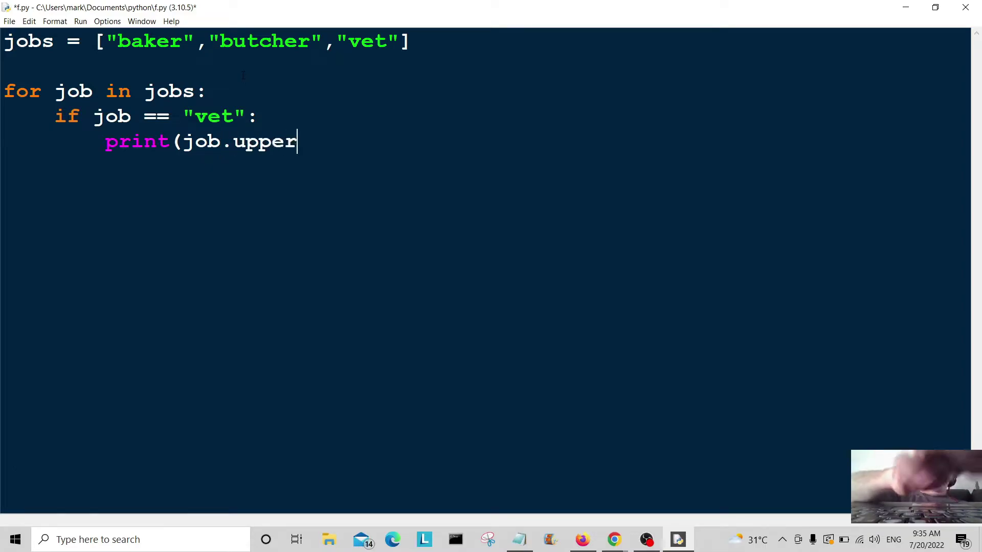
text(()
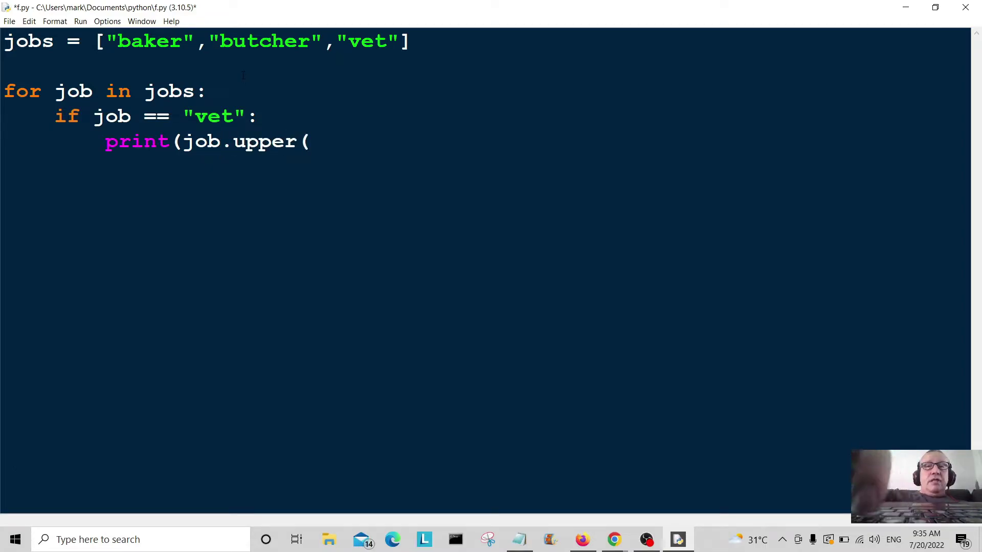
text())     )
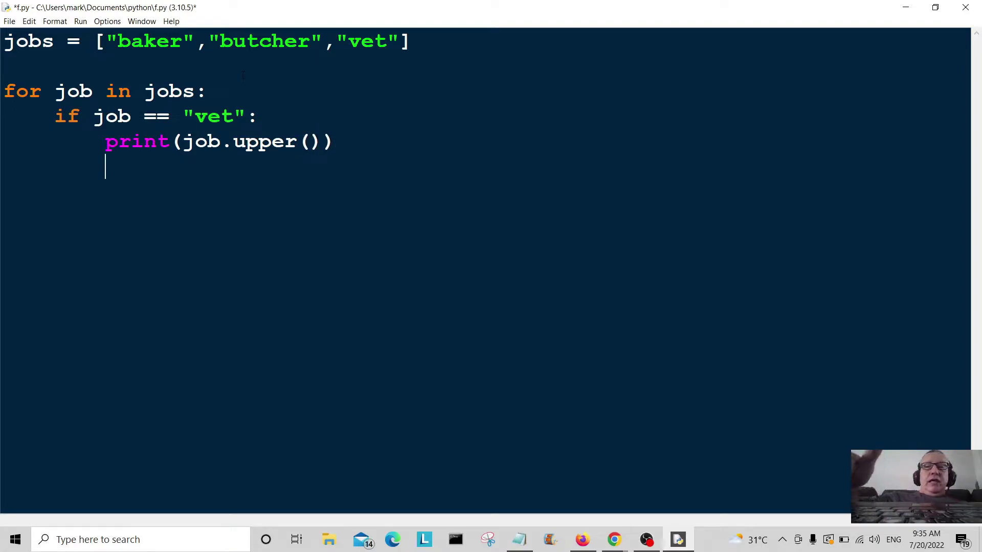
text(e)
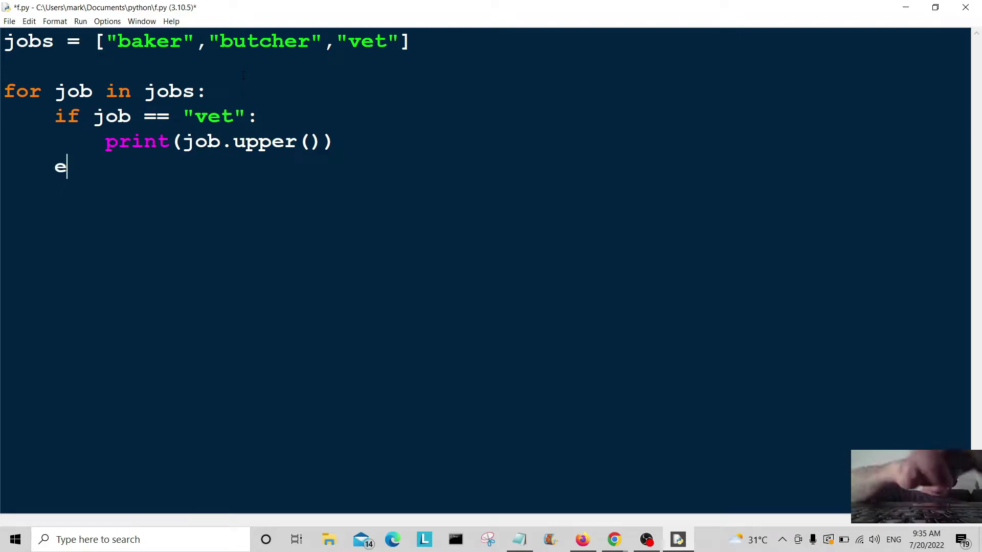
text(lif )
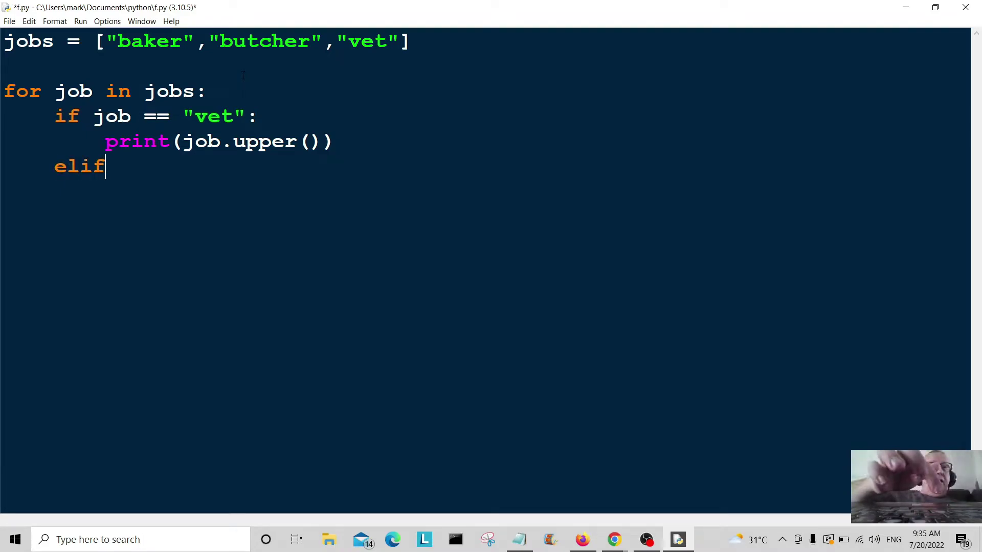
text(job )
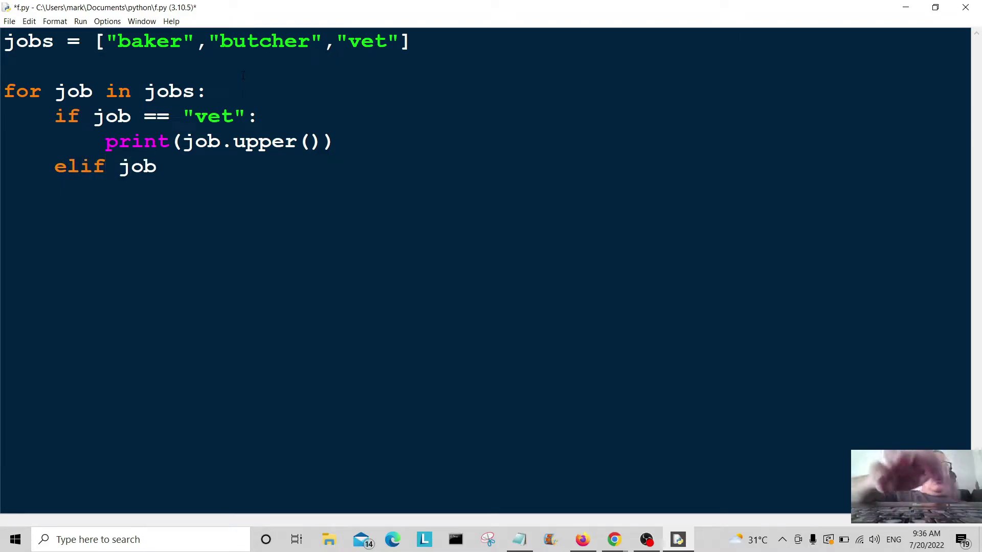
text(=)
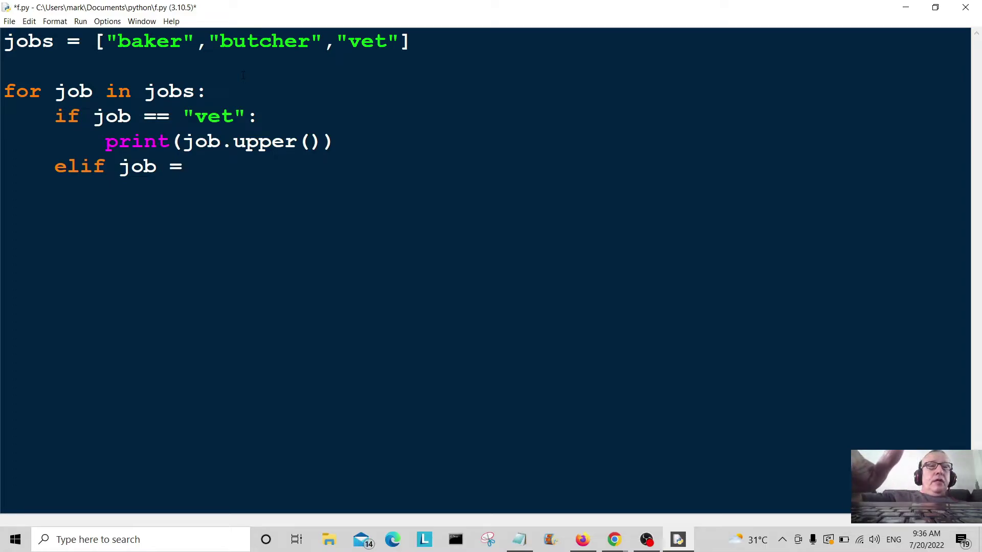
text(= ")
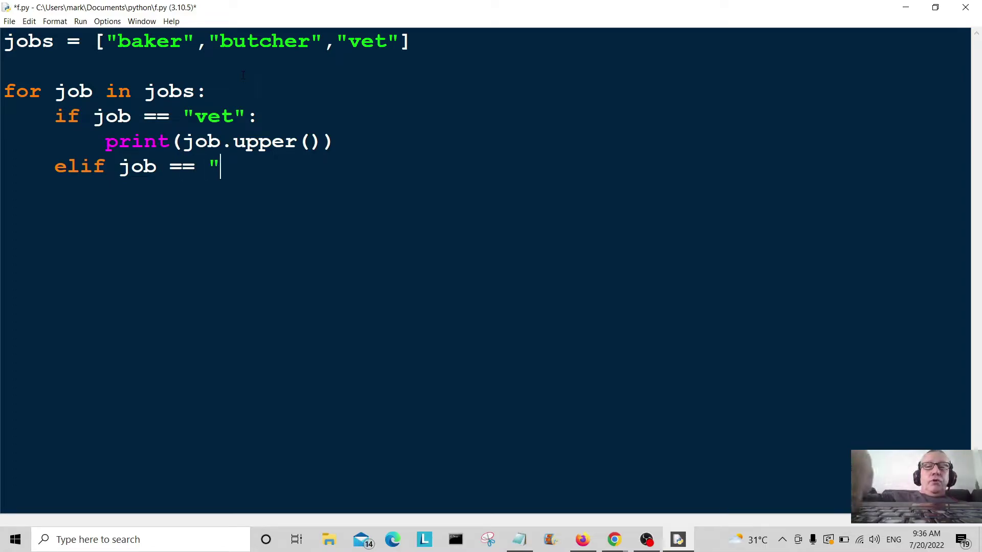
text(butch)
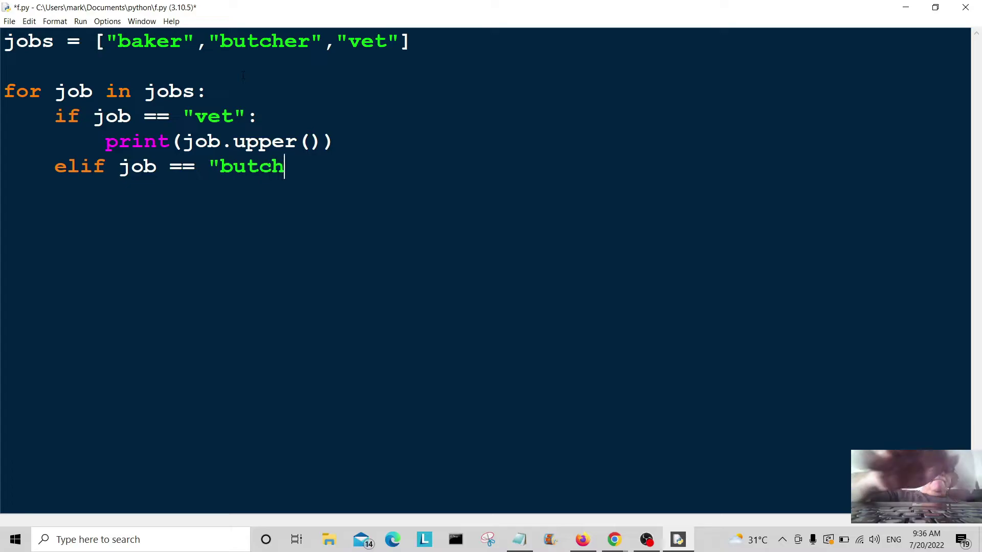
text(er":)
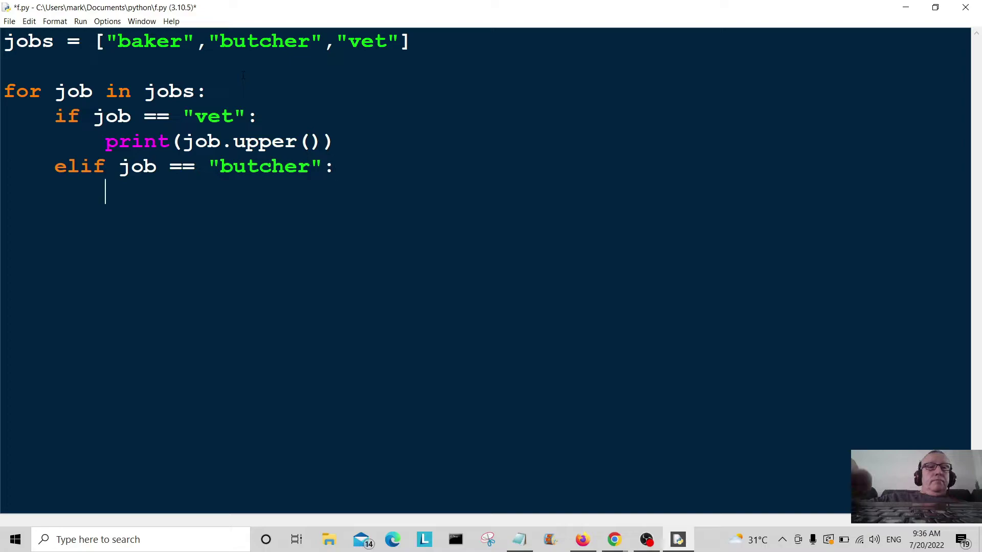
text(pr)
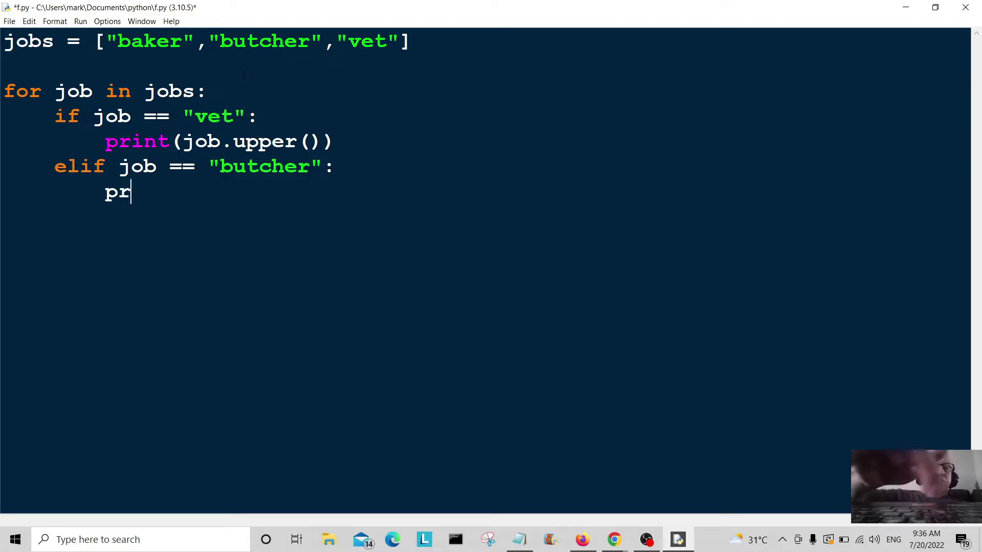
text(int)
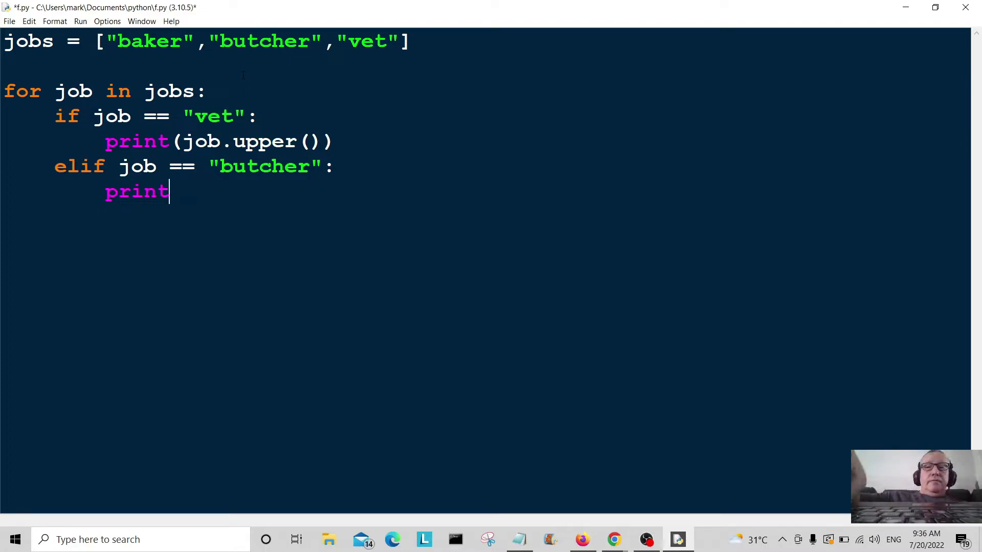
text((jo)
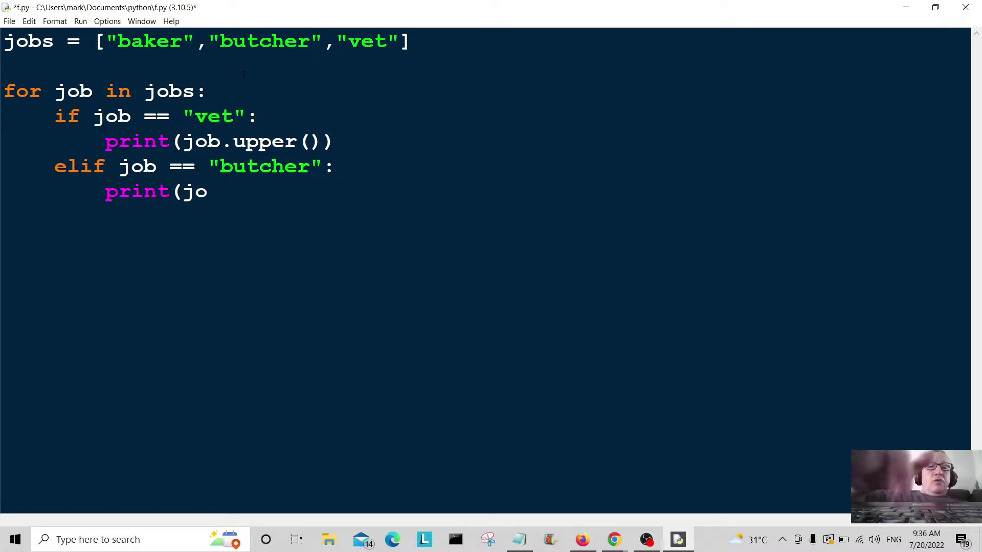
text(b)
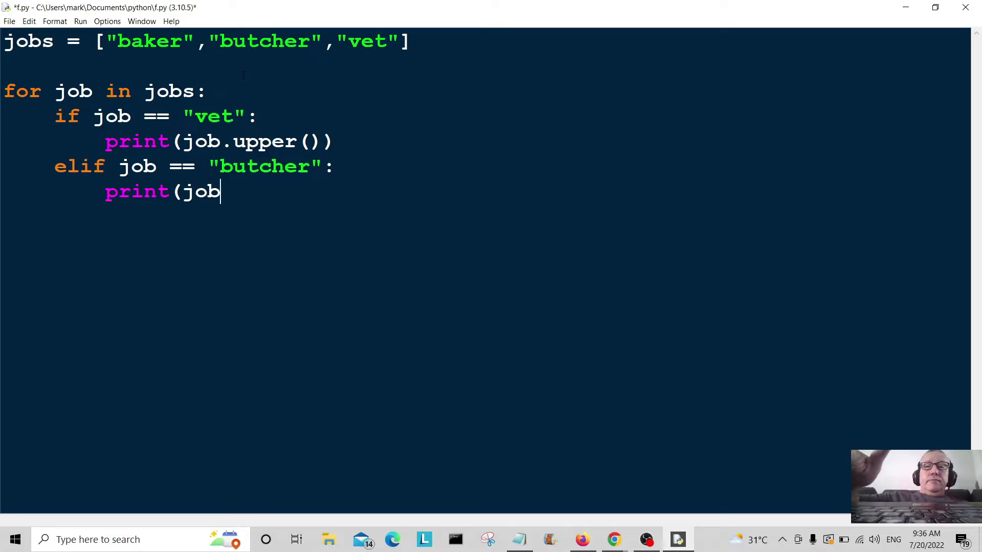
text([::)
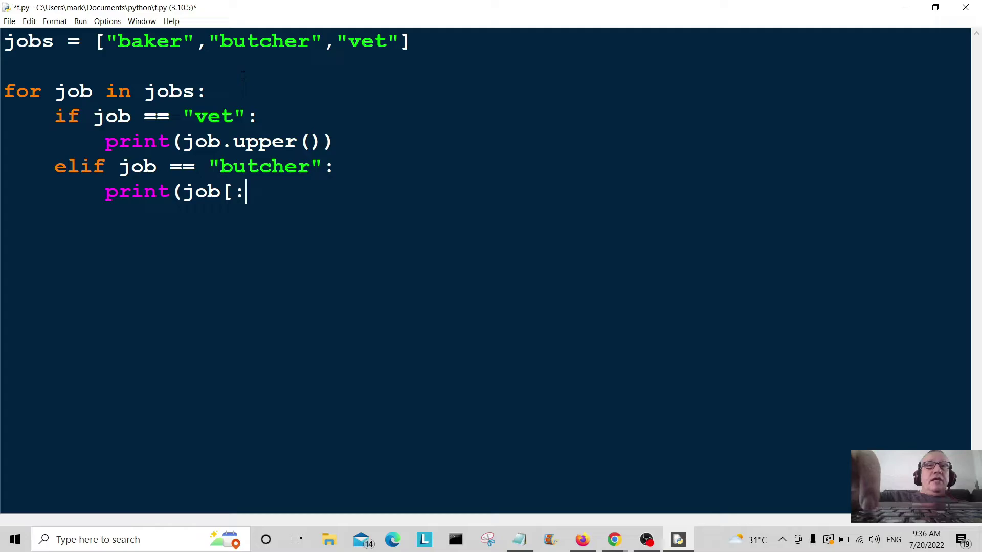
text(-1)
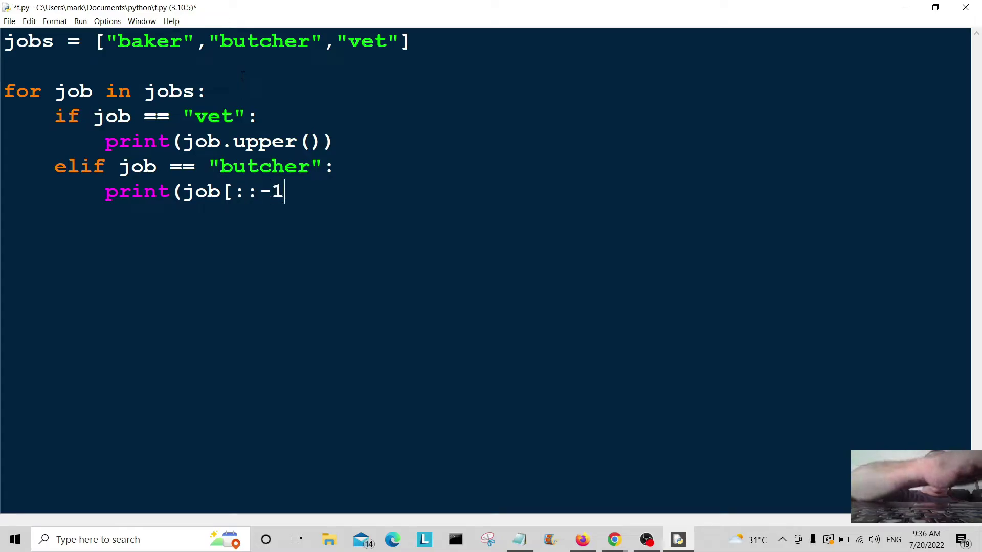
text(])
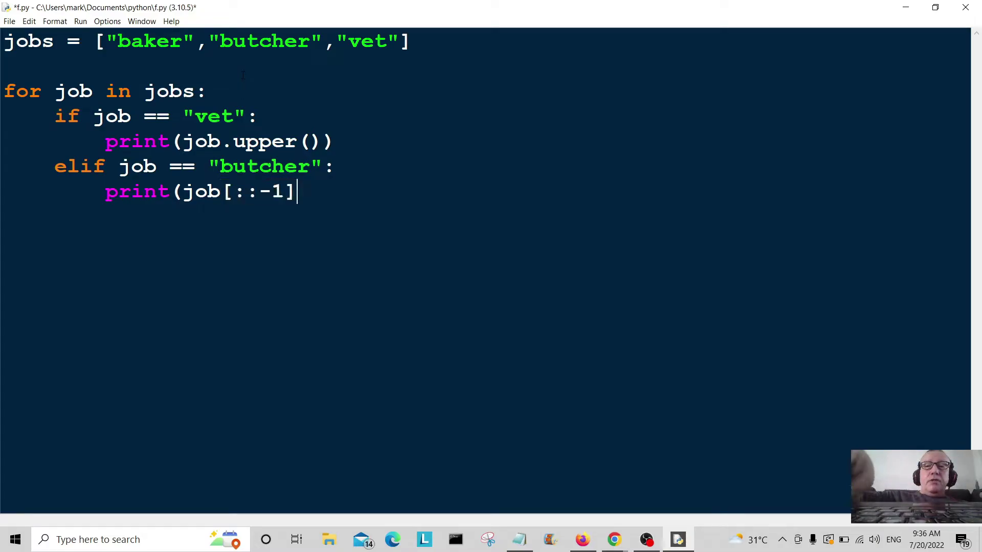
text())
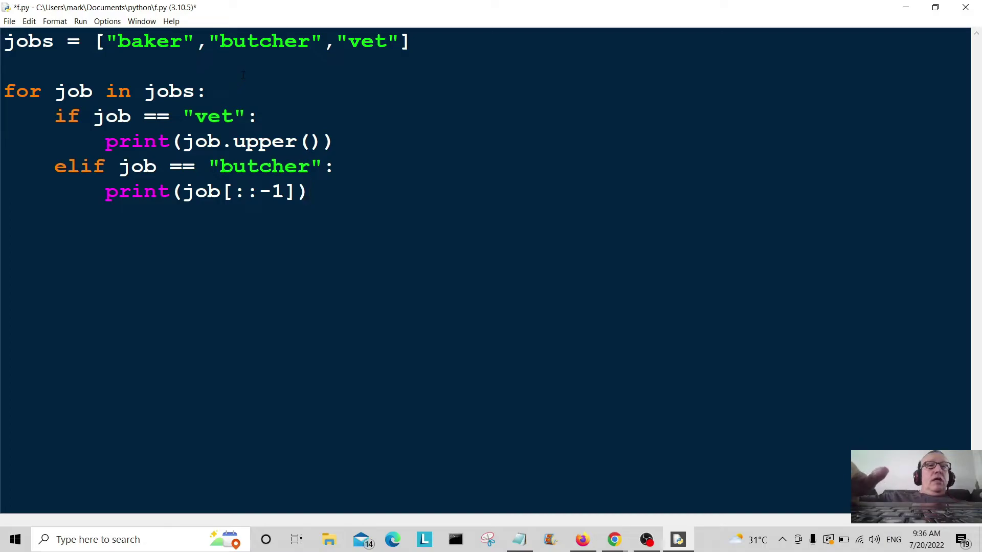
Add elif job == "baker": with an indented print(job.title()).
key(Return)
key(BackSpace)
text(e)
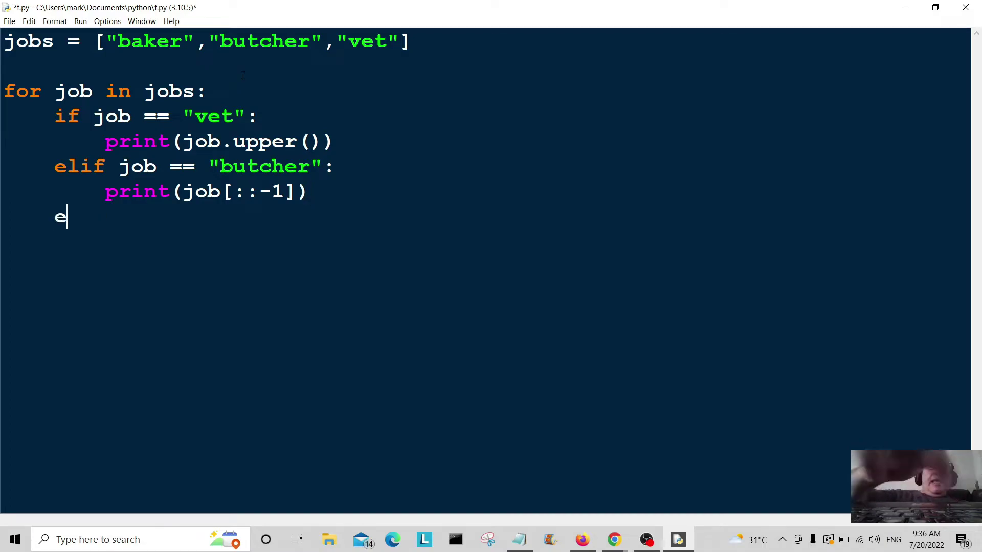
text(lif)
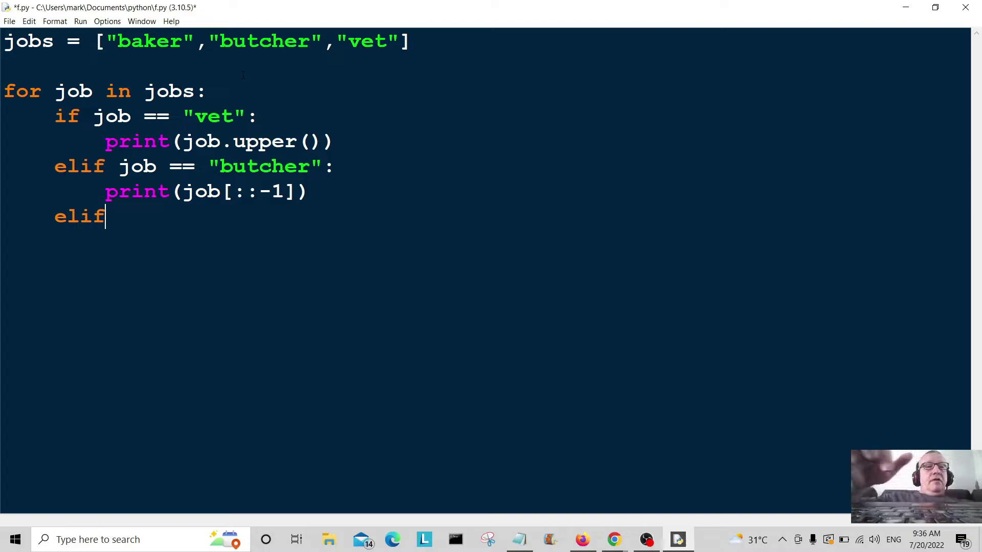
text( j)
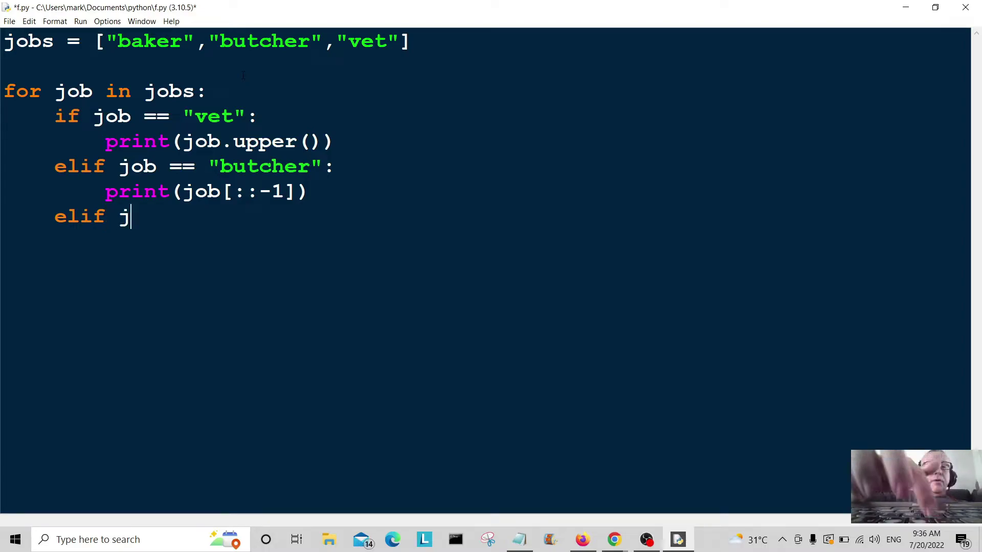
text(ob ==)
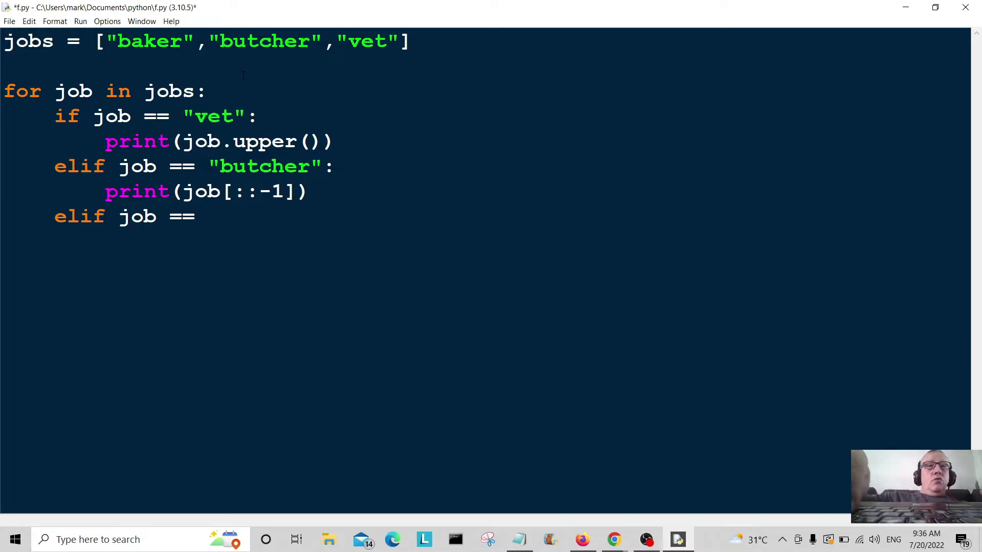
text( ")
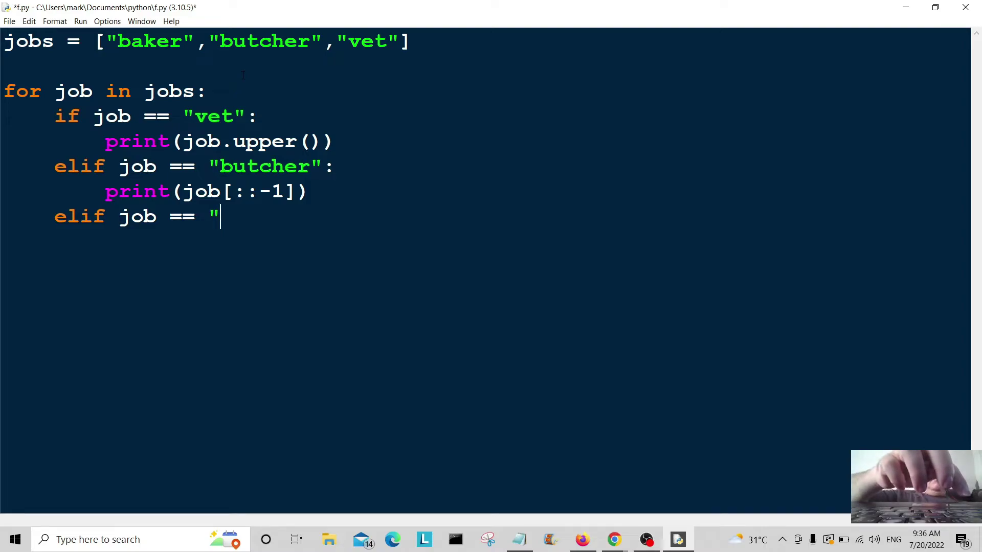
text(b)
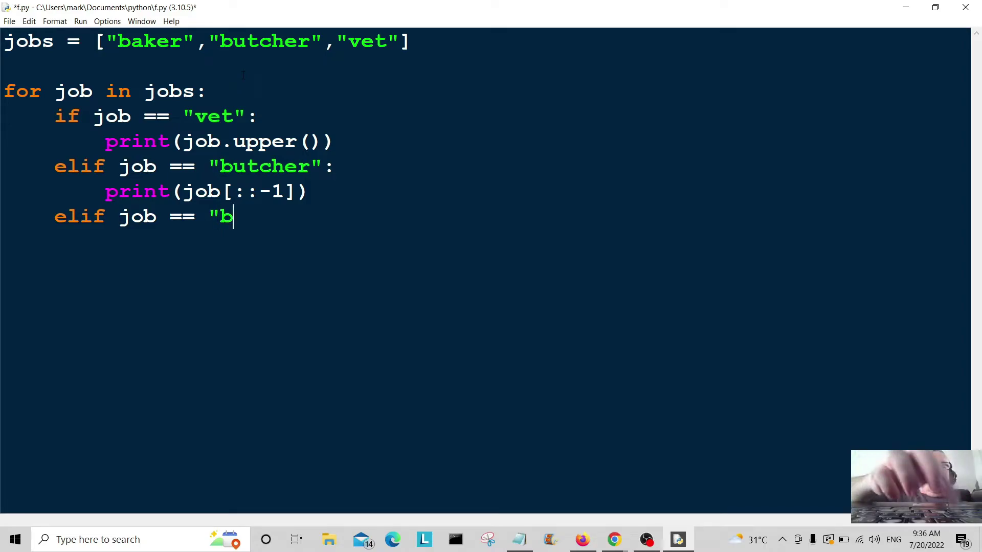
text(aker)
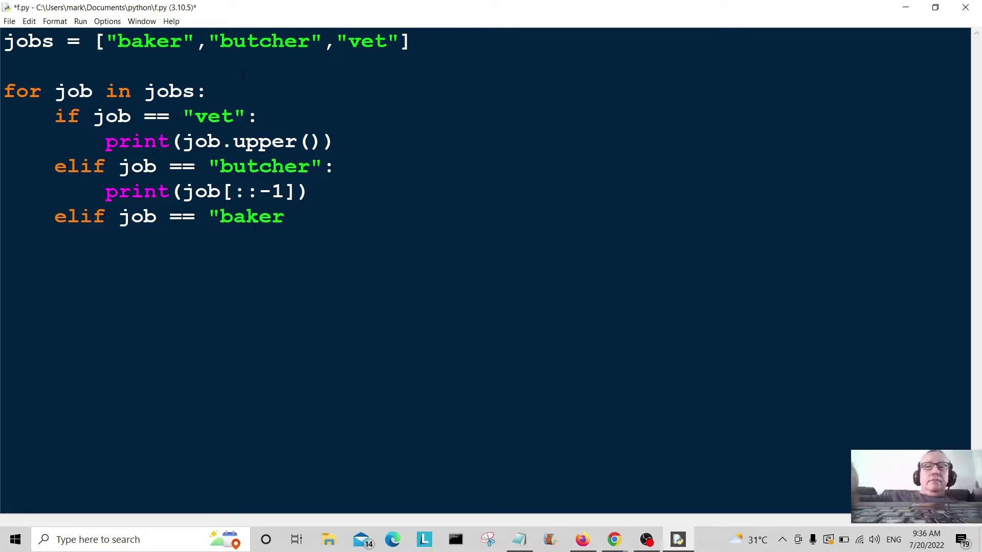
text(":)
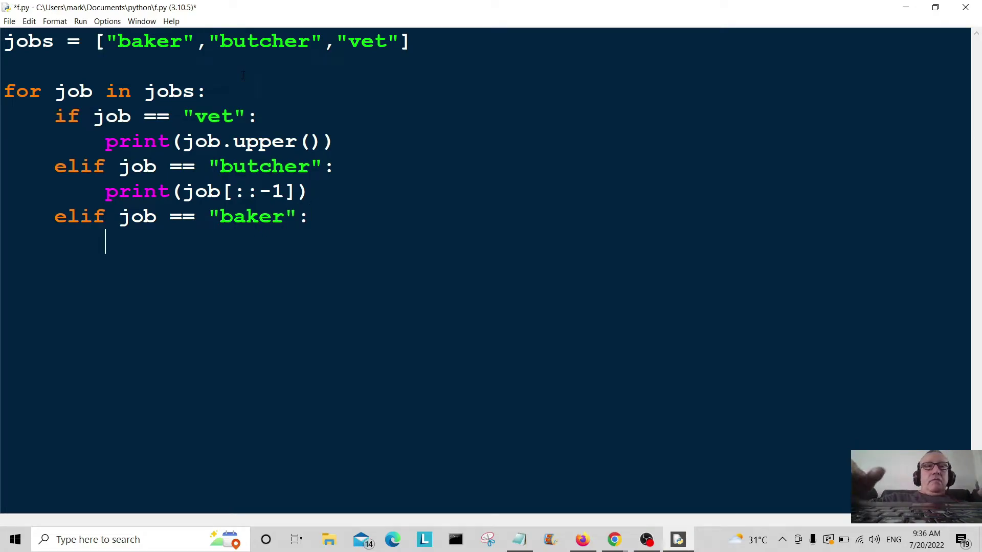
key(Return)
text(p)
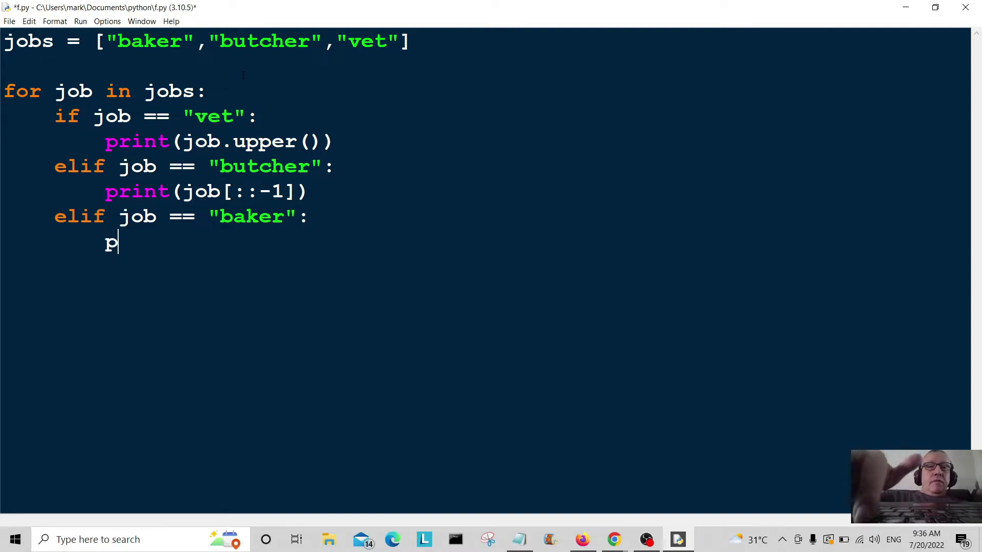
text(rint)
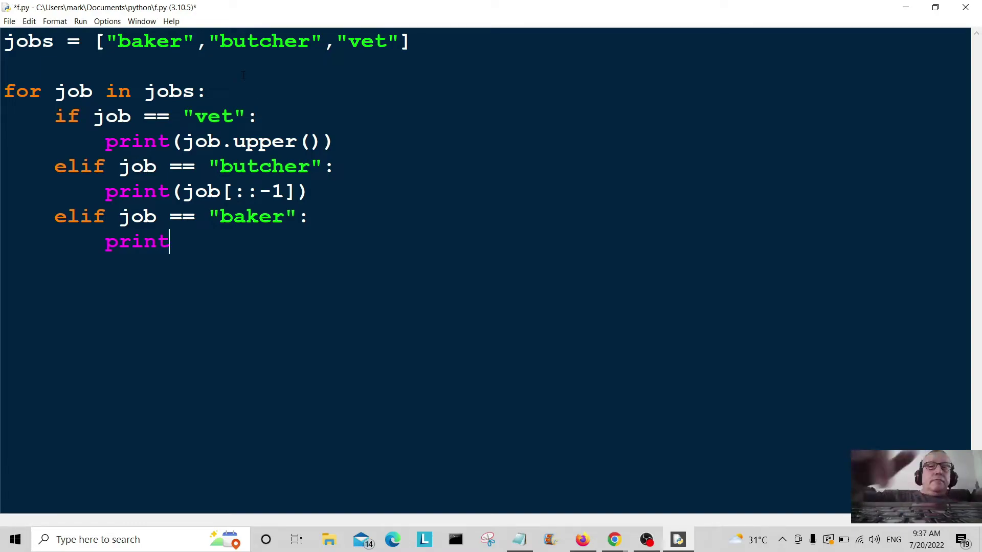
text(()
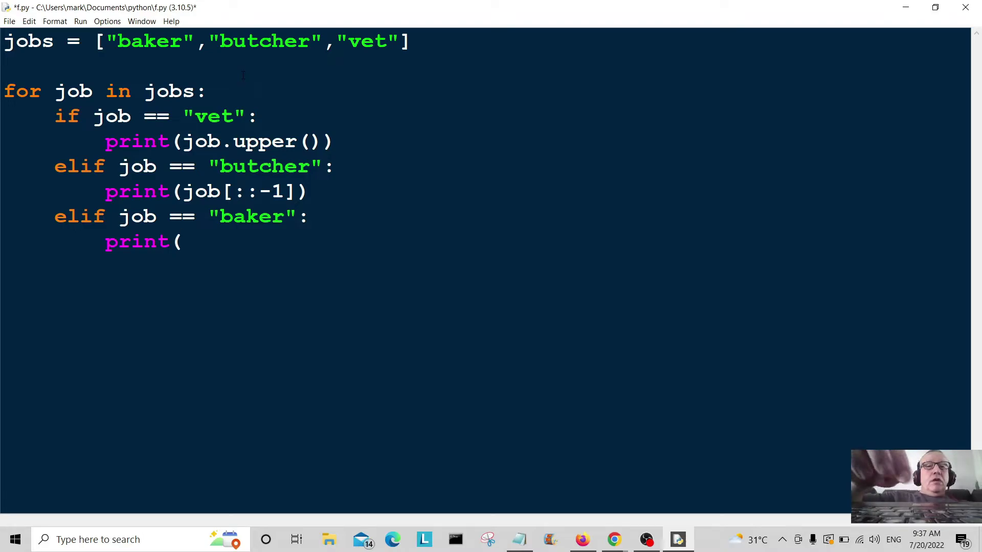
text(job.)
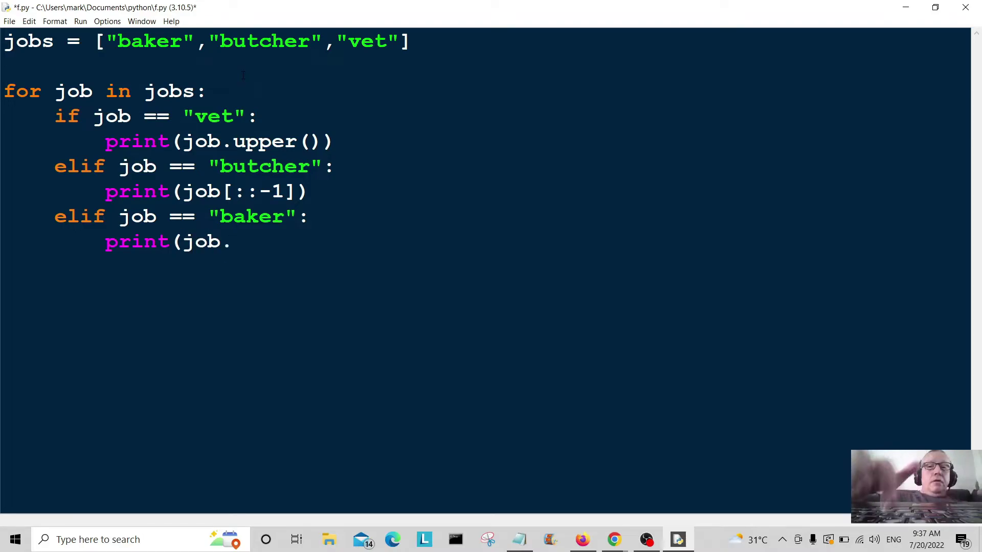
text(titl)
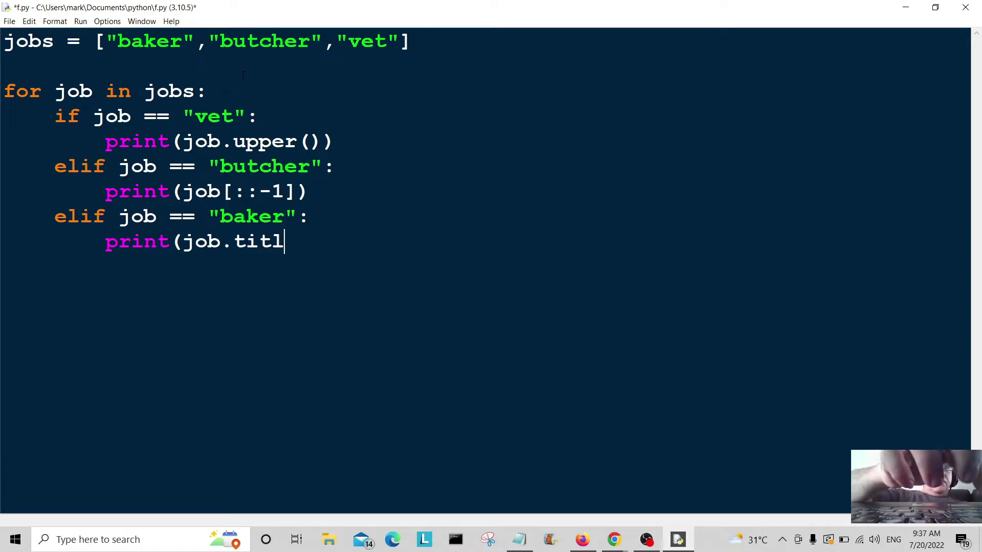
text(e)
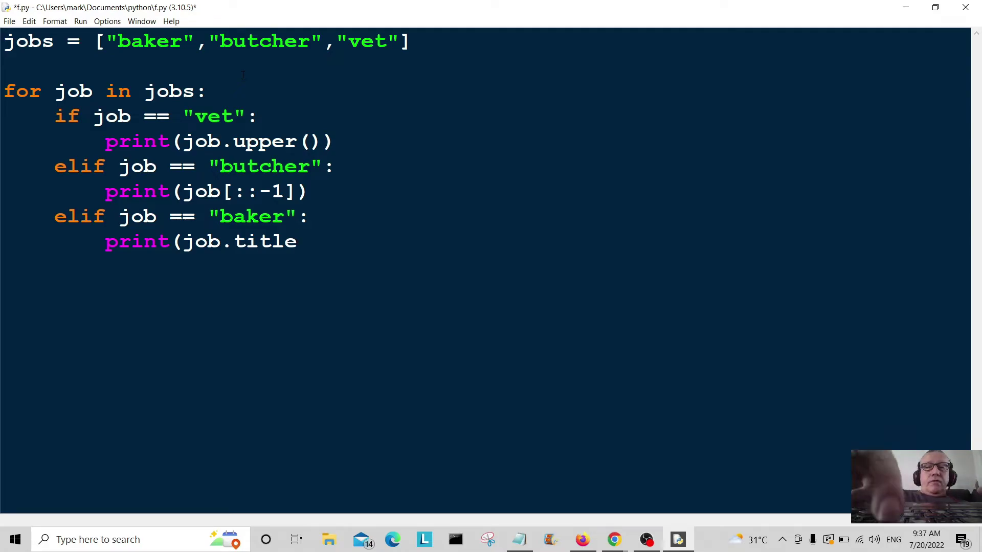
text(())
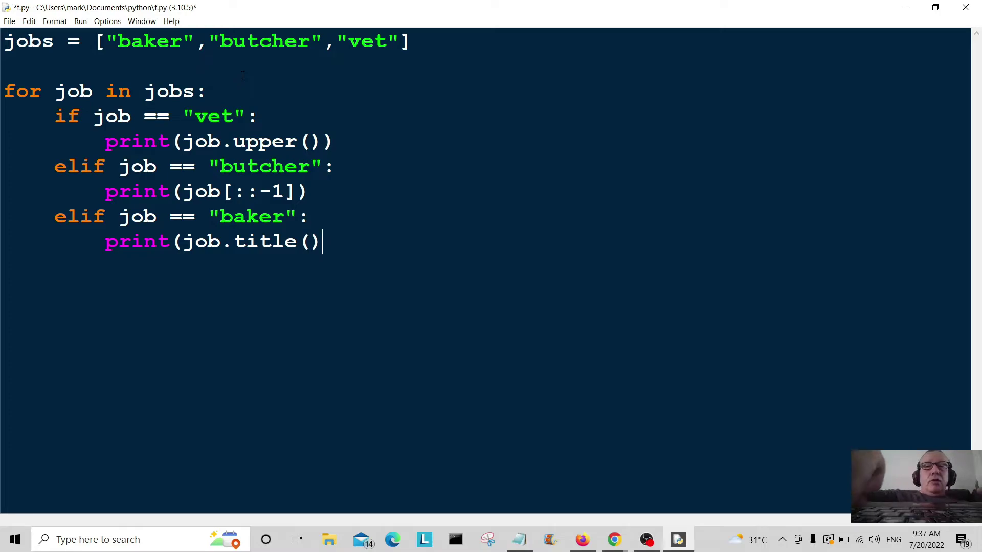
text())
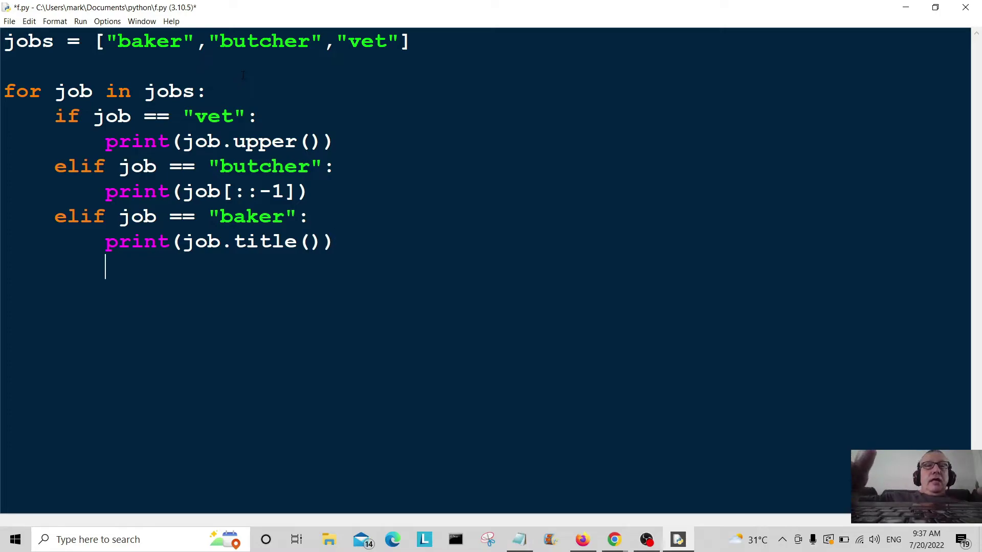
Add a dedented else: branch printing "Job not in list".
key(Return)
key(BackSpace)
text(el)
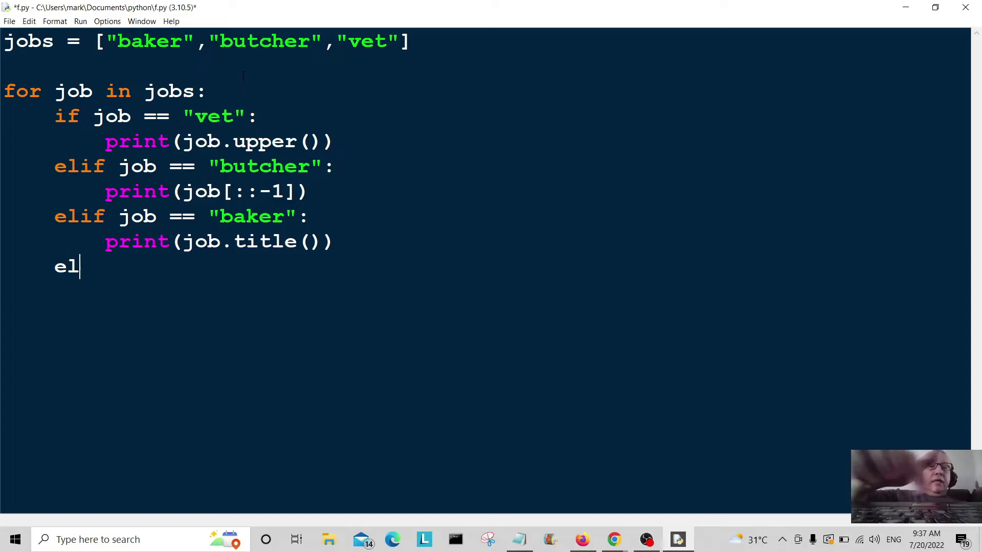
text(se)
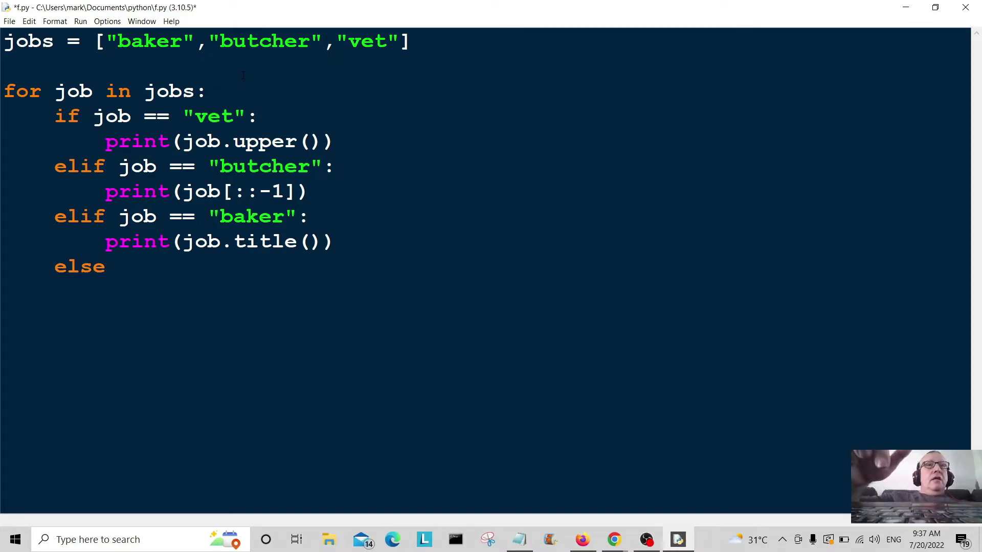
text(:         )
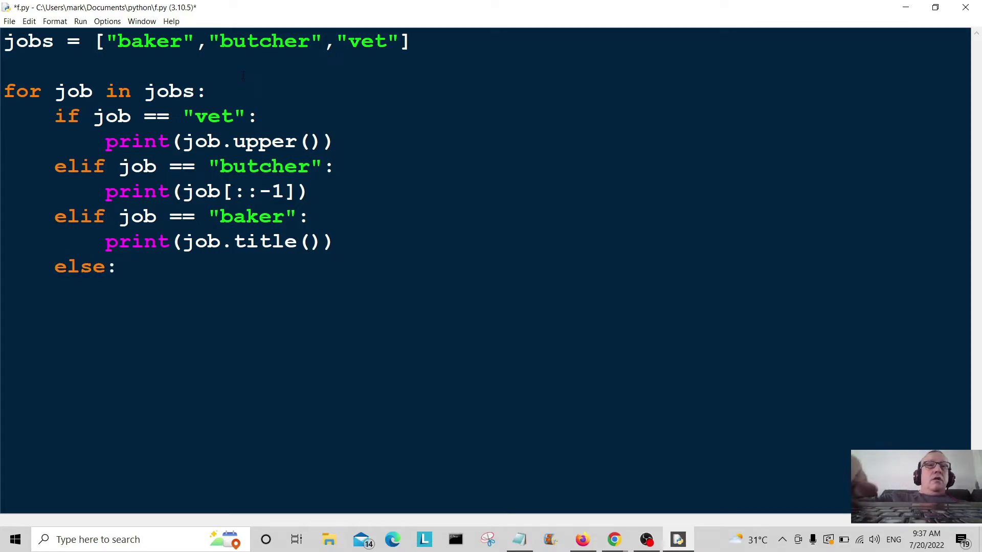
text(pri)
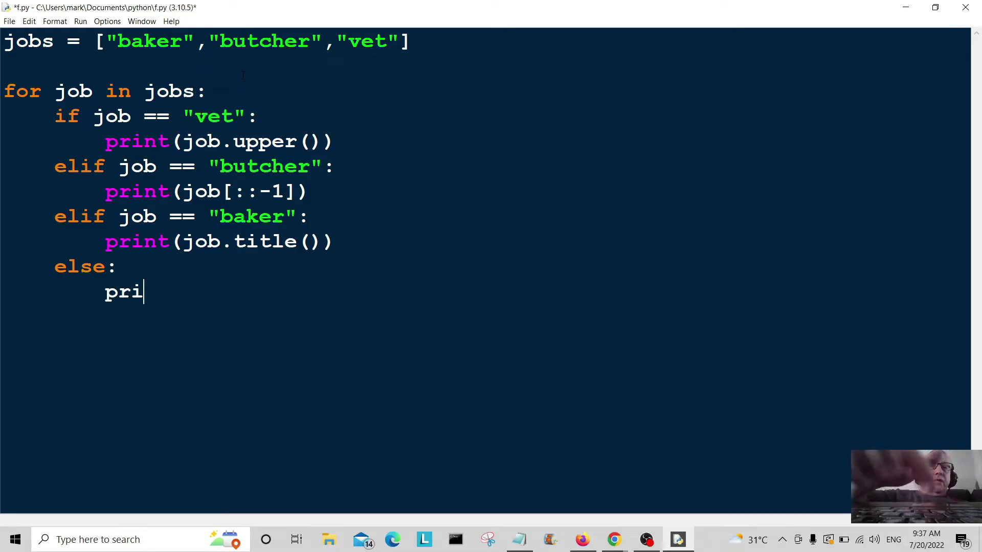
text(nt(")
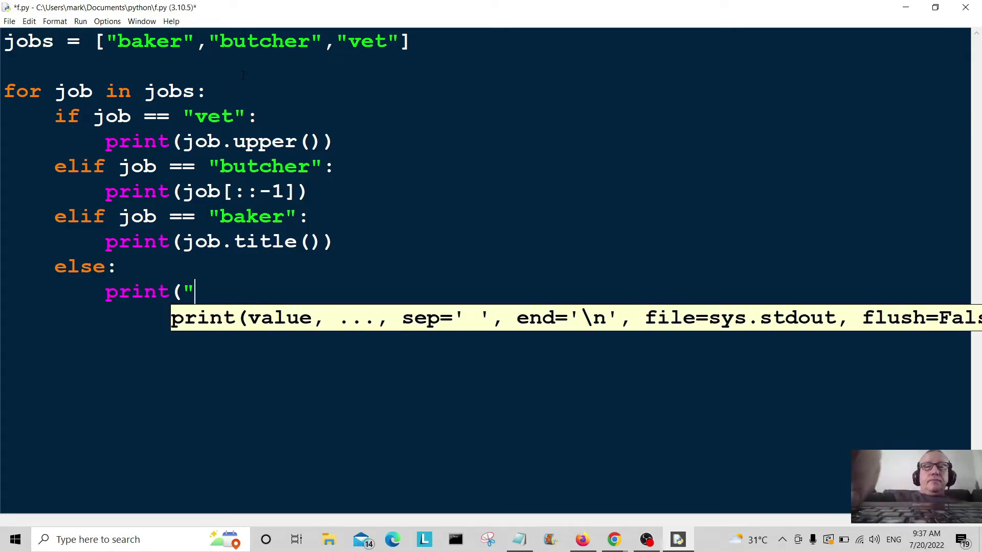
text(Jo)
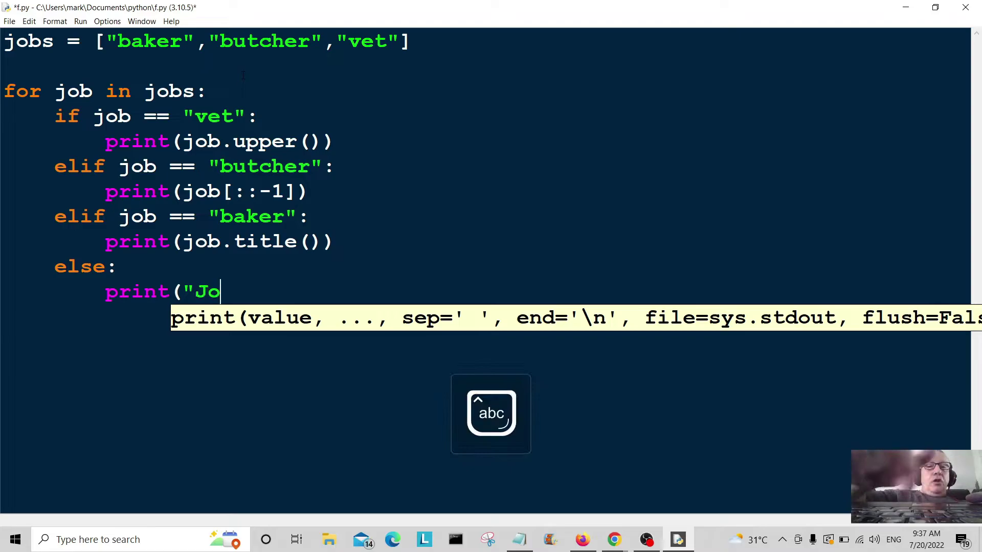
text(b not)
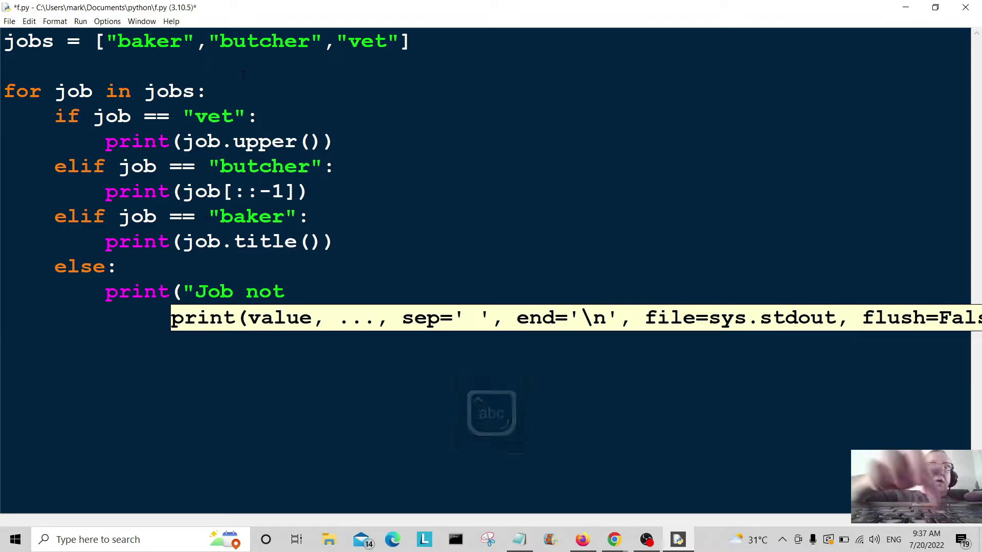
text(in list)
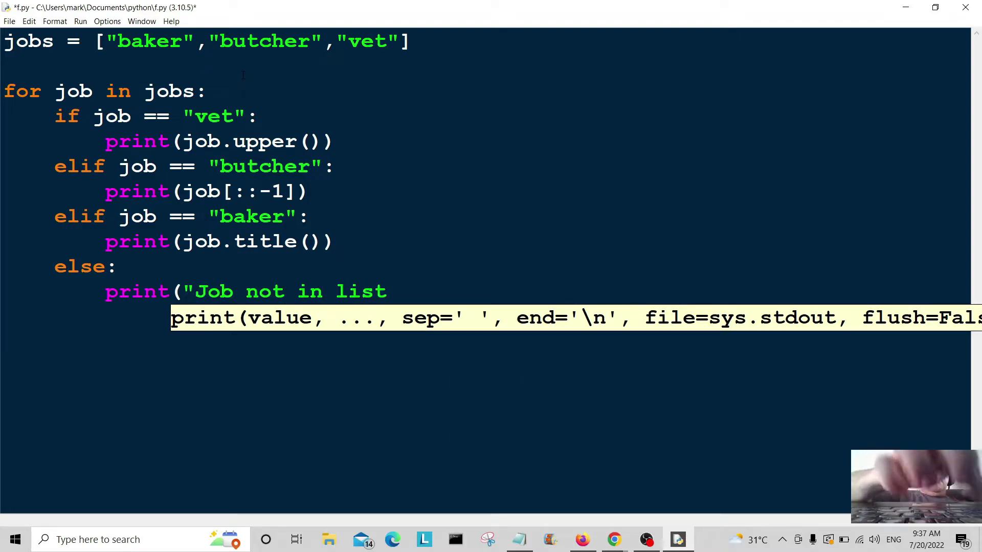
text("))
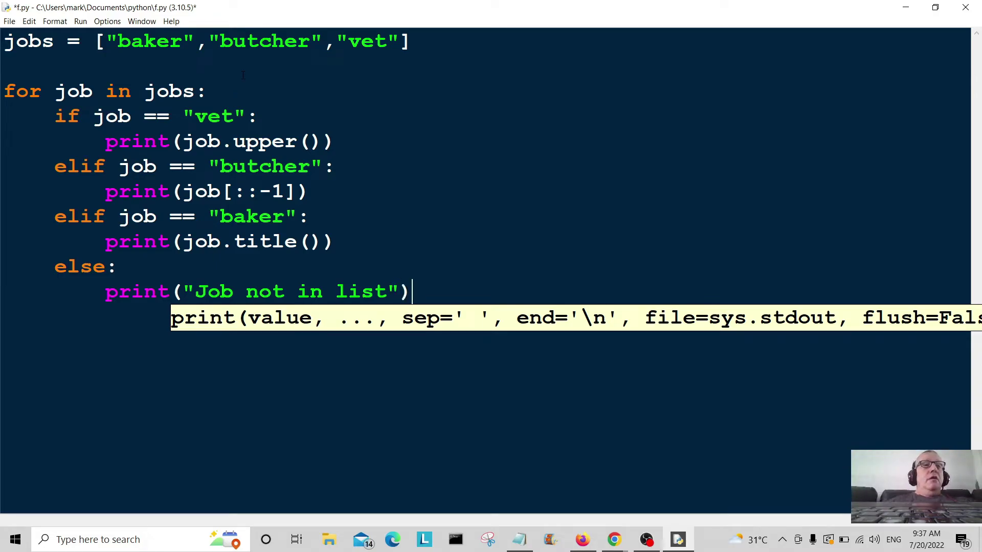
Save f.py and run the module so the Shell prints Baker, rehctub and VET.
click(9, 21)
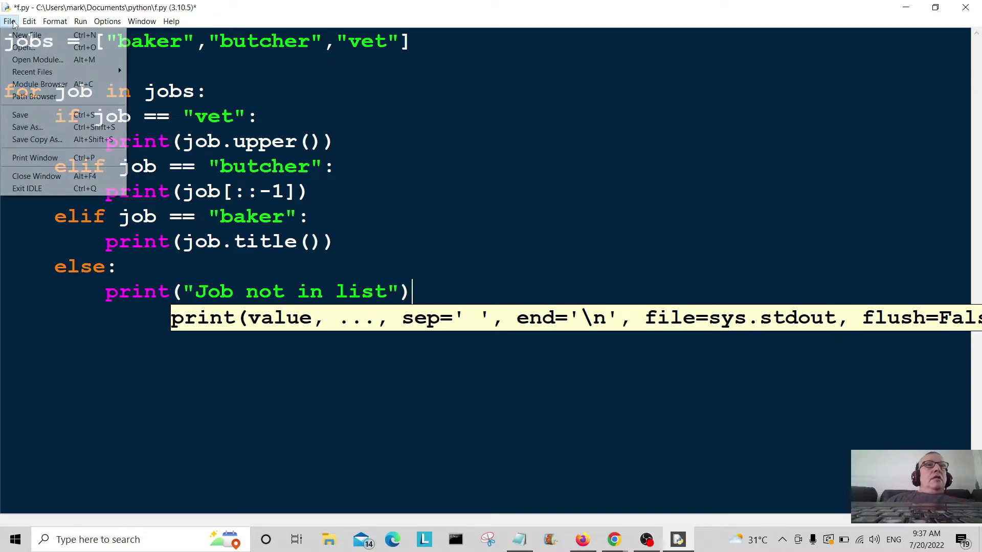
click(31, 115)
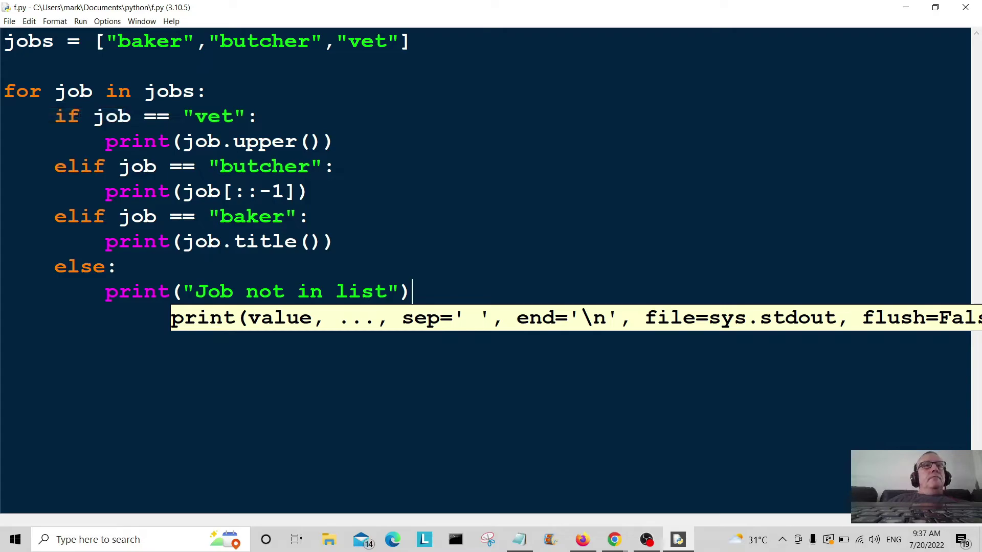
click(81, 21)
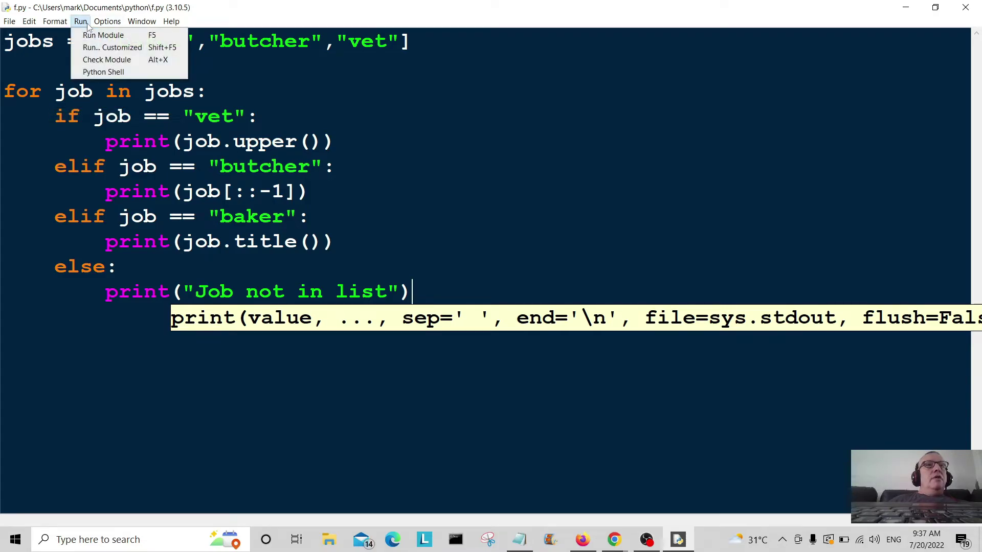
click(108, 34)
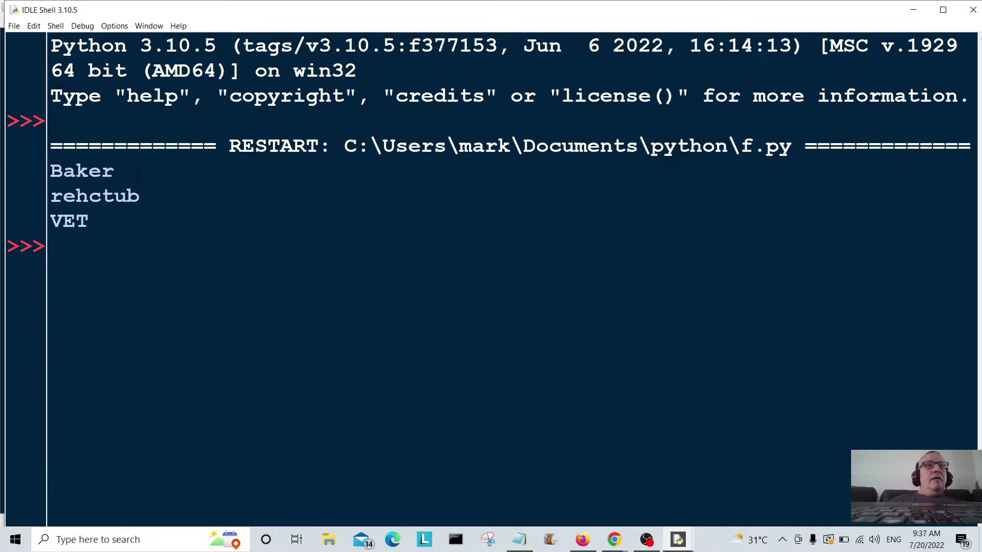
Resize and move the Shell window so its output sits beside the f.py code.
click(943, 9)
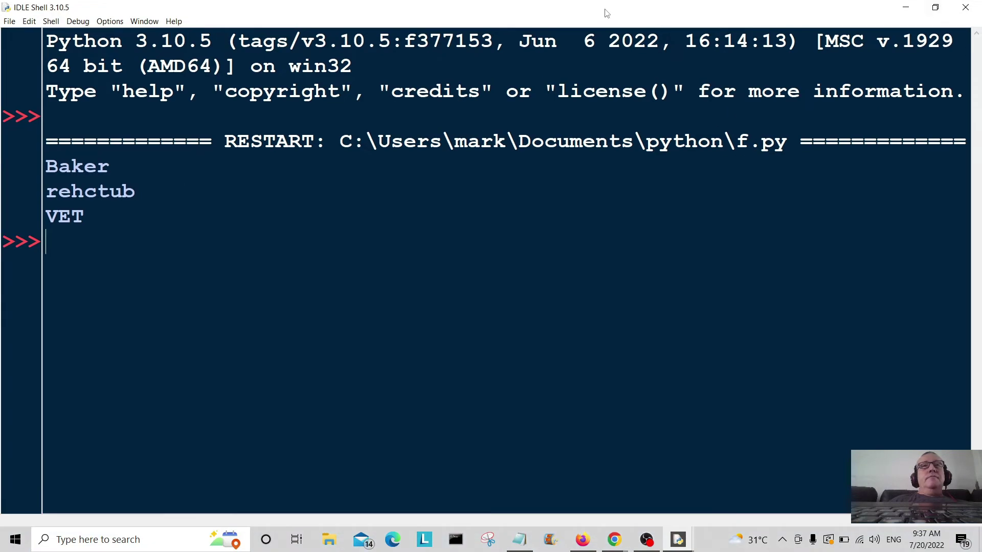
click(943, 9)
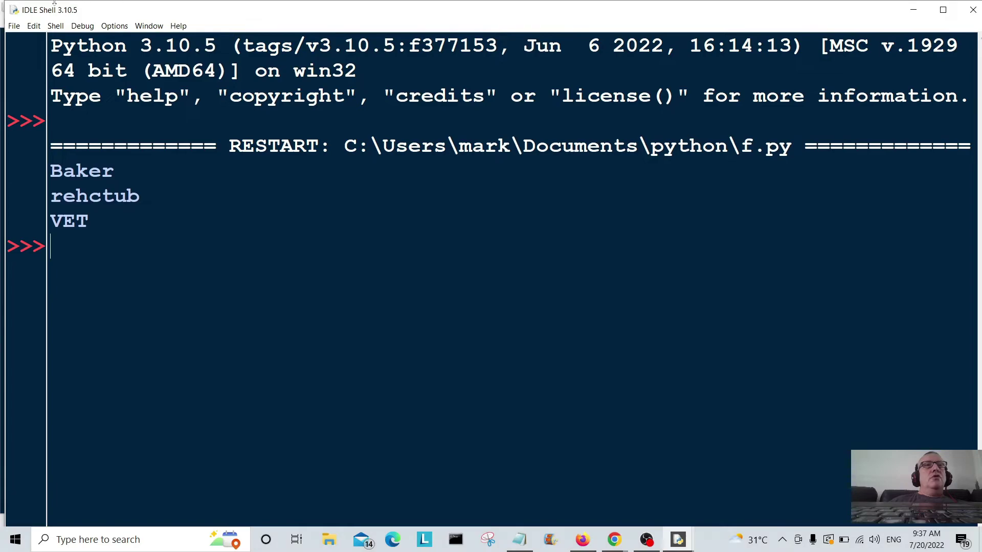
mouse_move(54, 9)
mouse_down()
mouse_move(392, 175)
mouse_move(469, 191)
mouse_up()
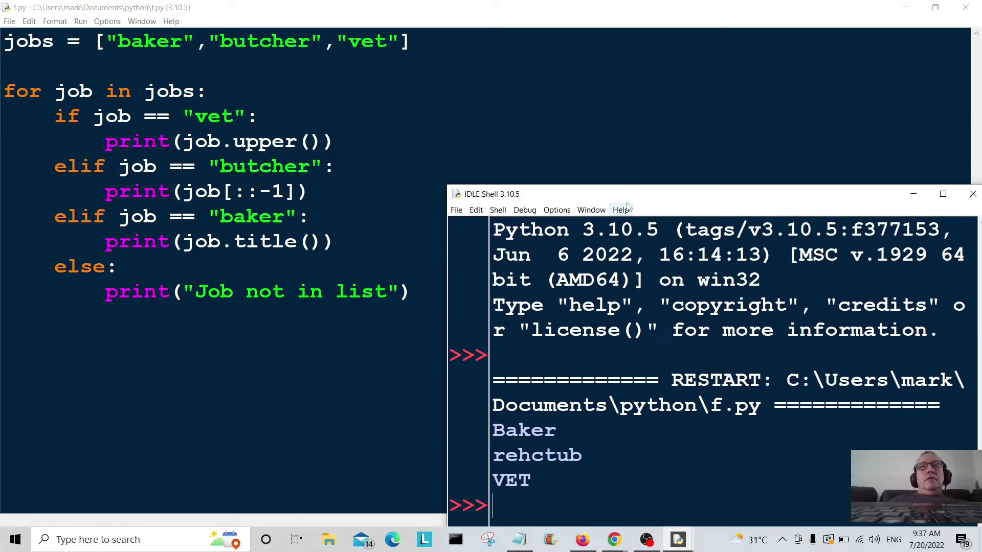
drag(635, 200, 599, 58)
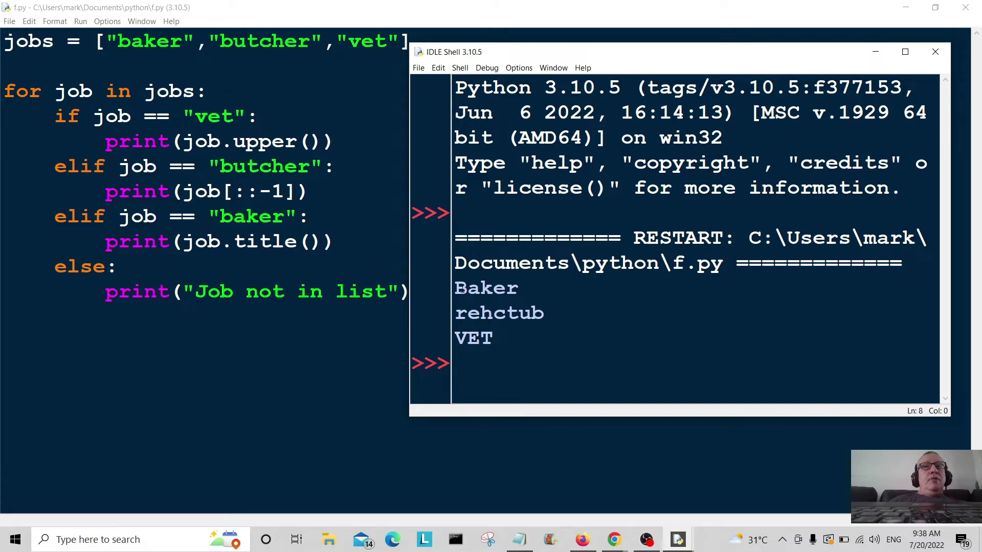
drag(455, 289, 465, 288)
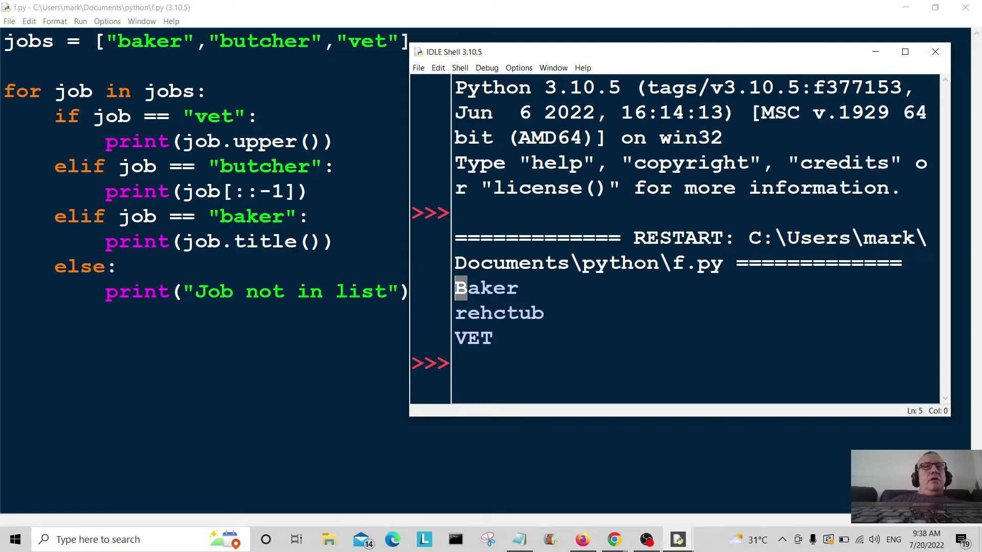
click(278, 242)
mouse_move(278, 242)
mouse_down()
mouse_move(233, 242)
mouse_move(230, 216)
mouse_up()
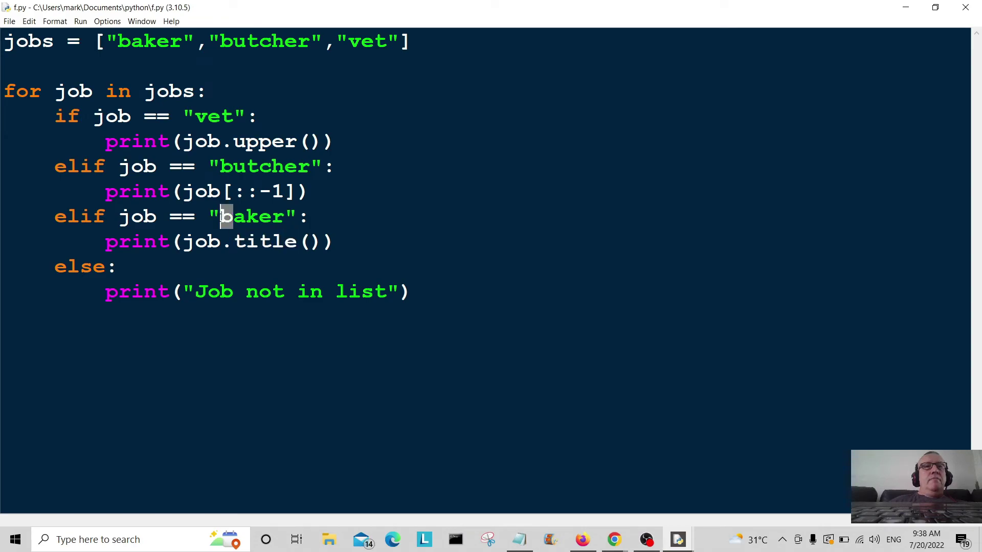
mouse_move(677, 539)
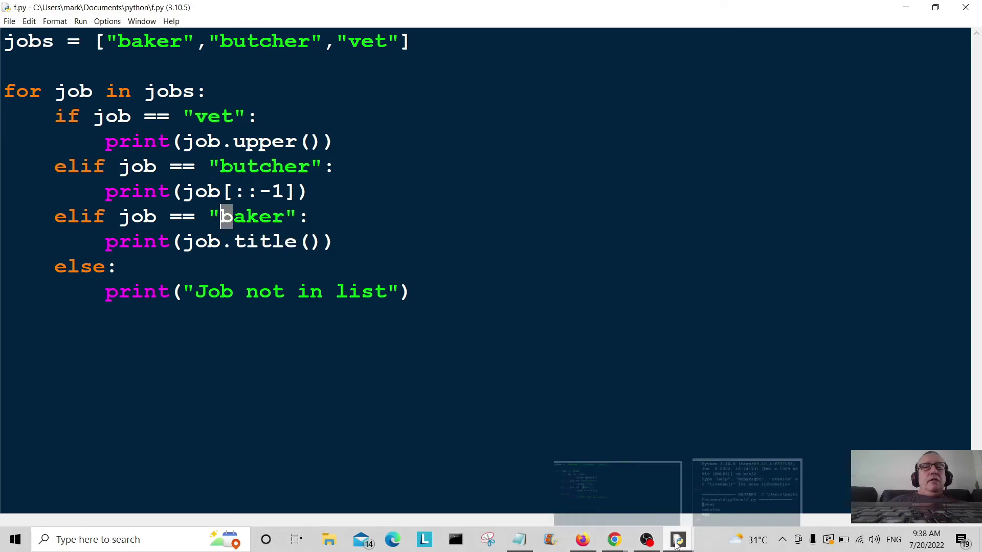
click(746, 483)
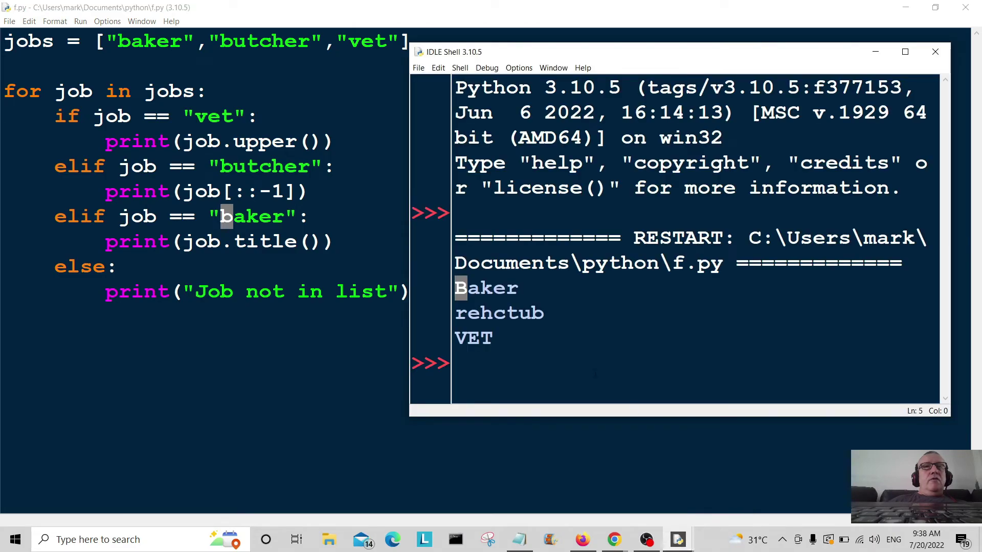
click(543, 313)
drag(544, 313, 458, 318)
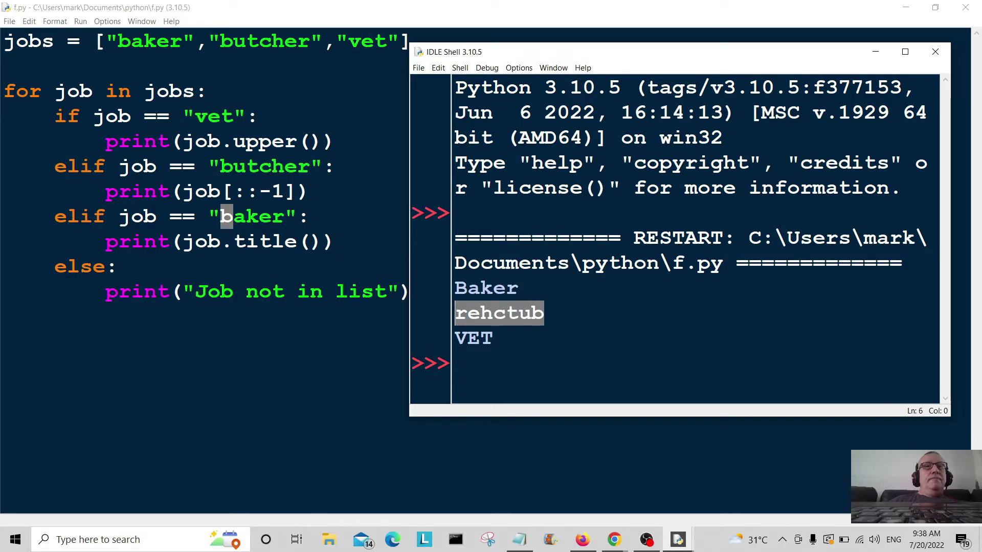
drag(309, 167, 219, 167)
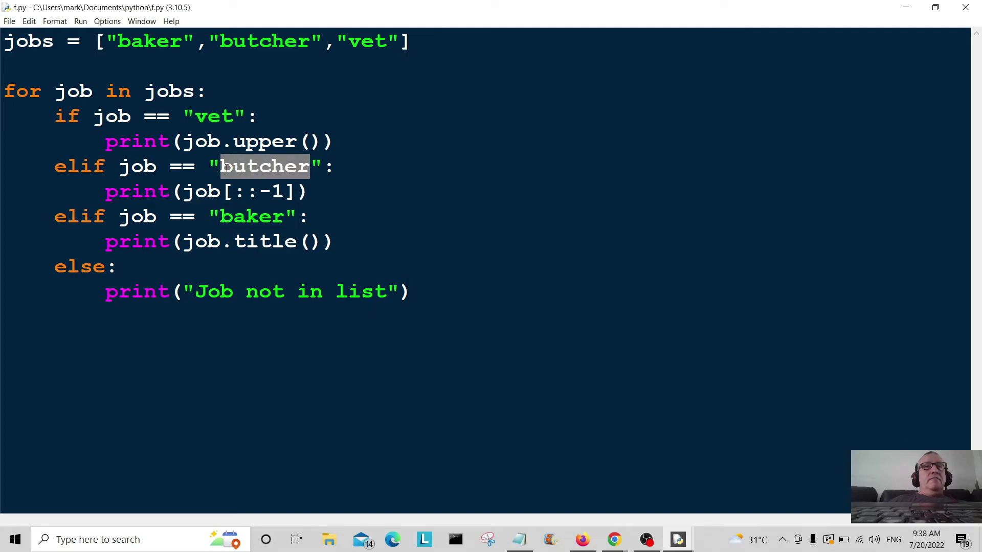
drag(297, 192, 223, 192)
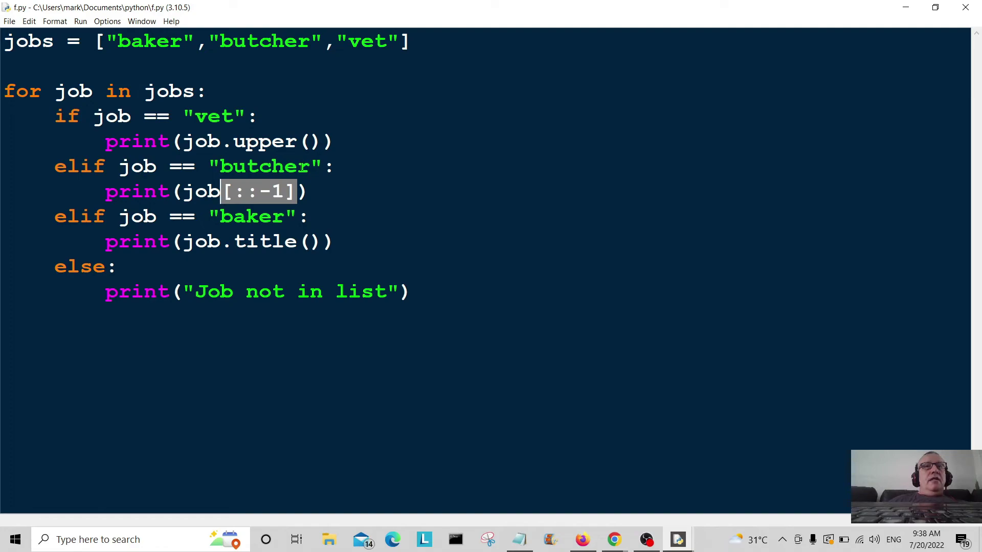
drag(310, 167, 220, 167)
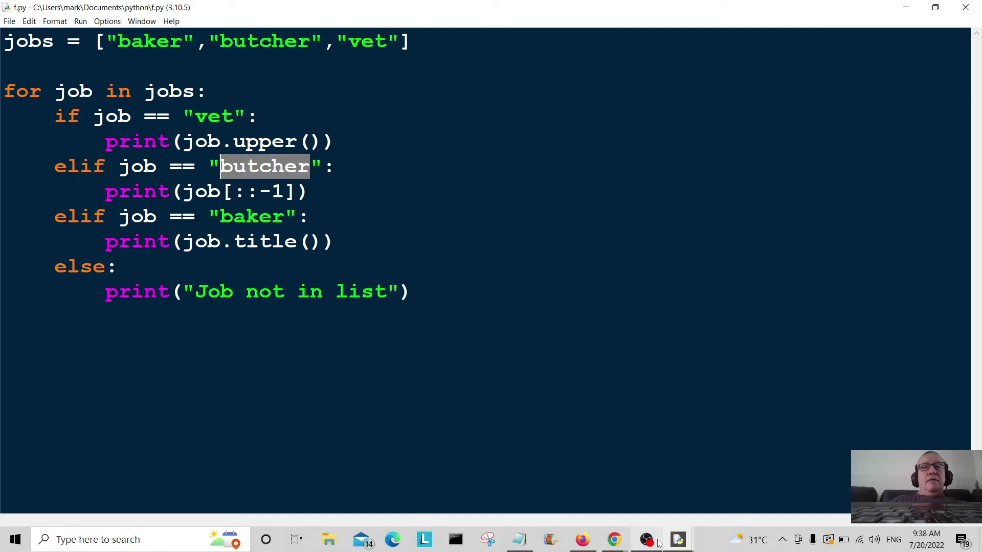
click(677, 540)
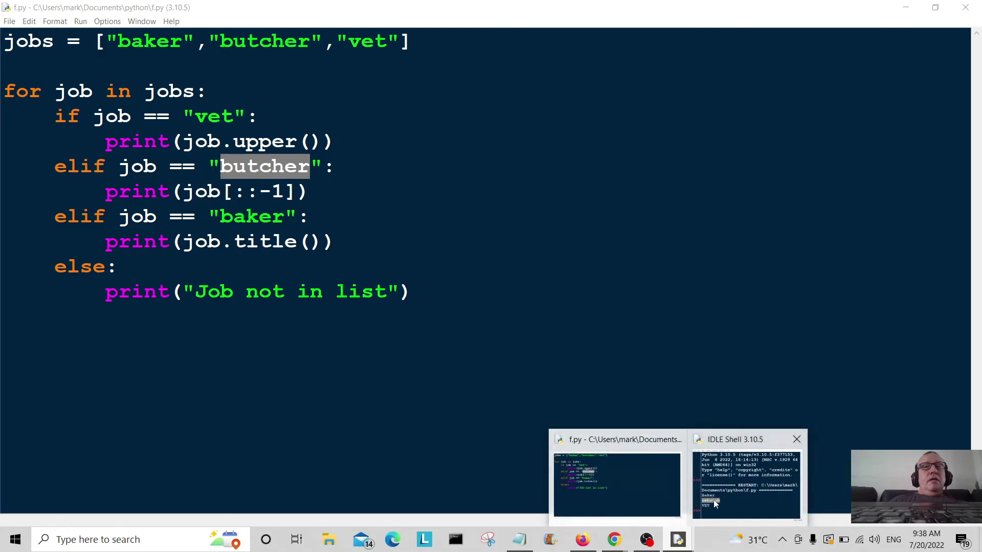
click(694, 496)
drag(494, 338, 456, 338)
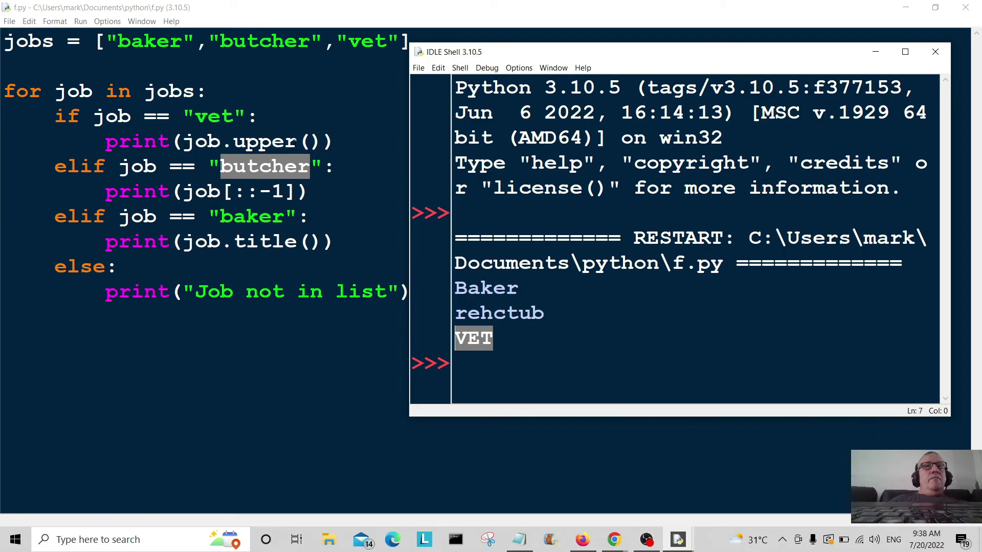
click(298, 141)
drag(298, 142, 234, 141)
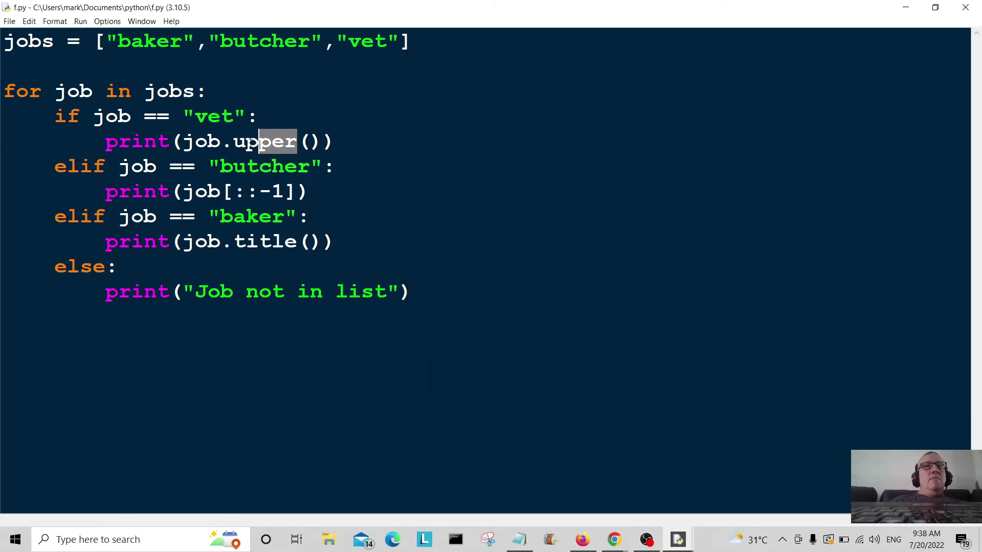